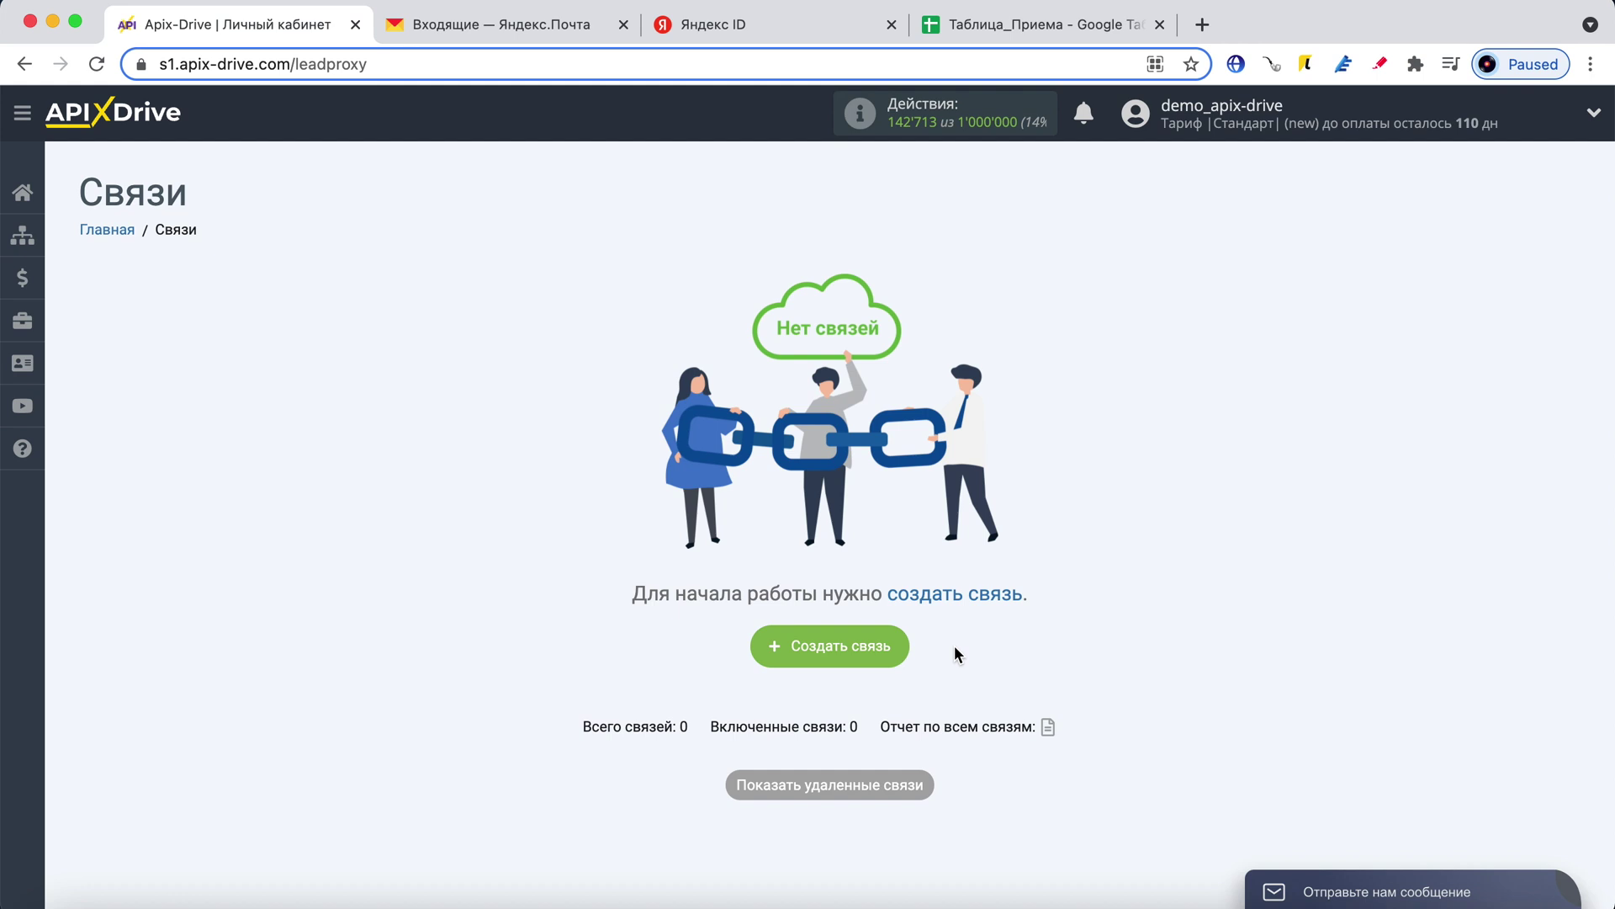
Start a new connection and choose Яндекс Почта as the data source system.
left_click(887, 654)
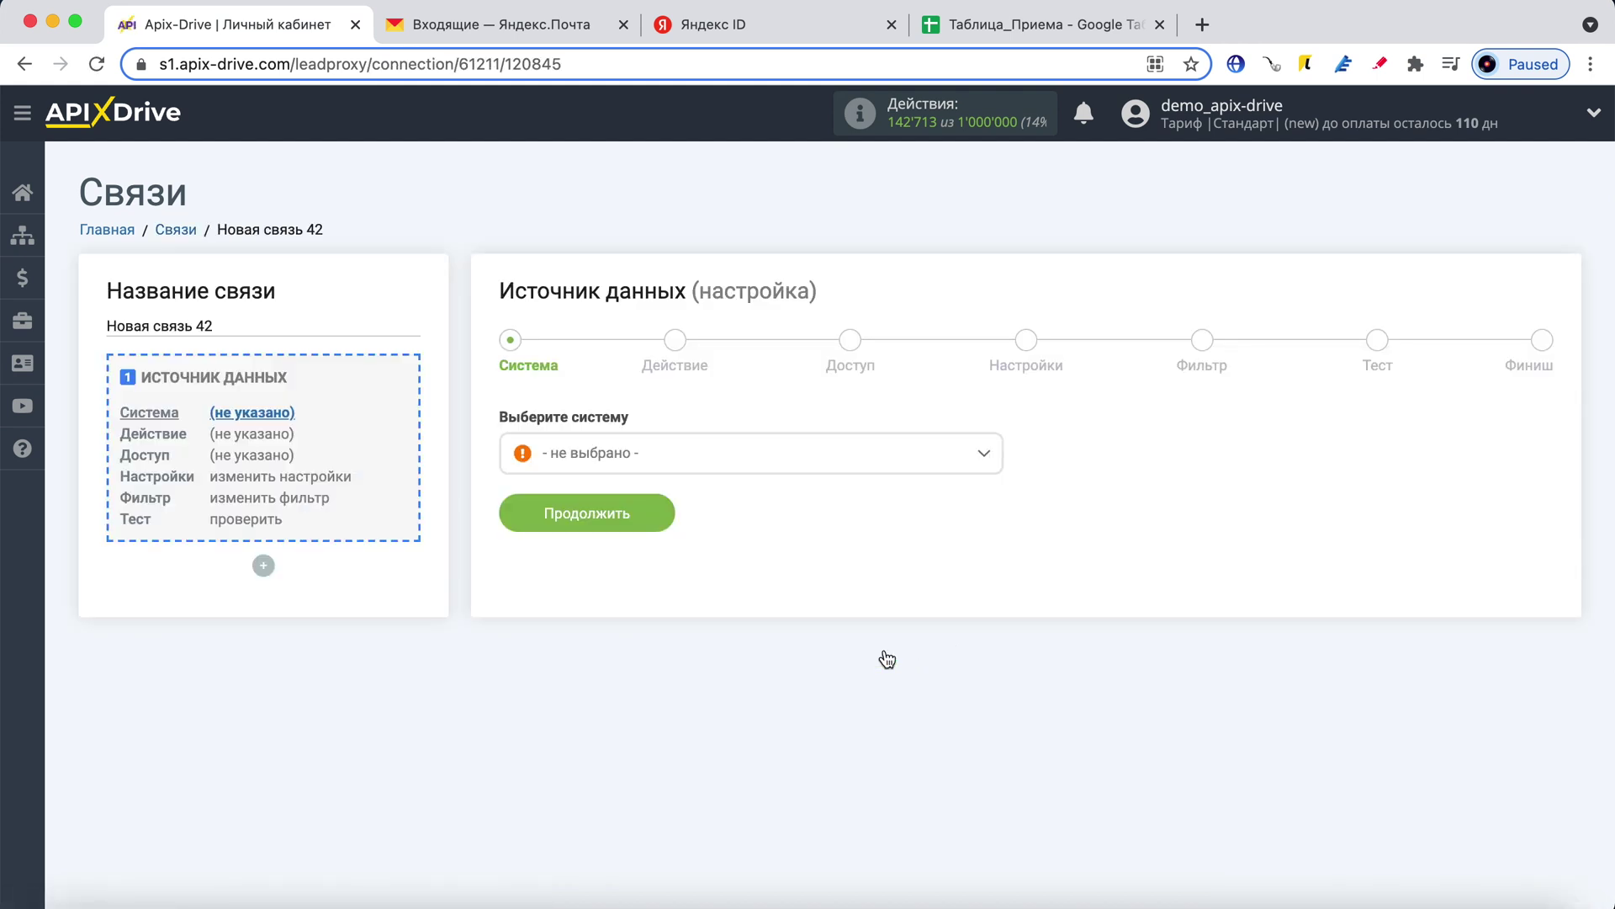
left_click(747, 467)
scroll(771, 623, "down", 3)
scroll(773, 625, "down", 5)
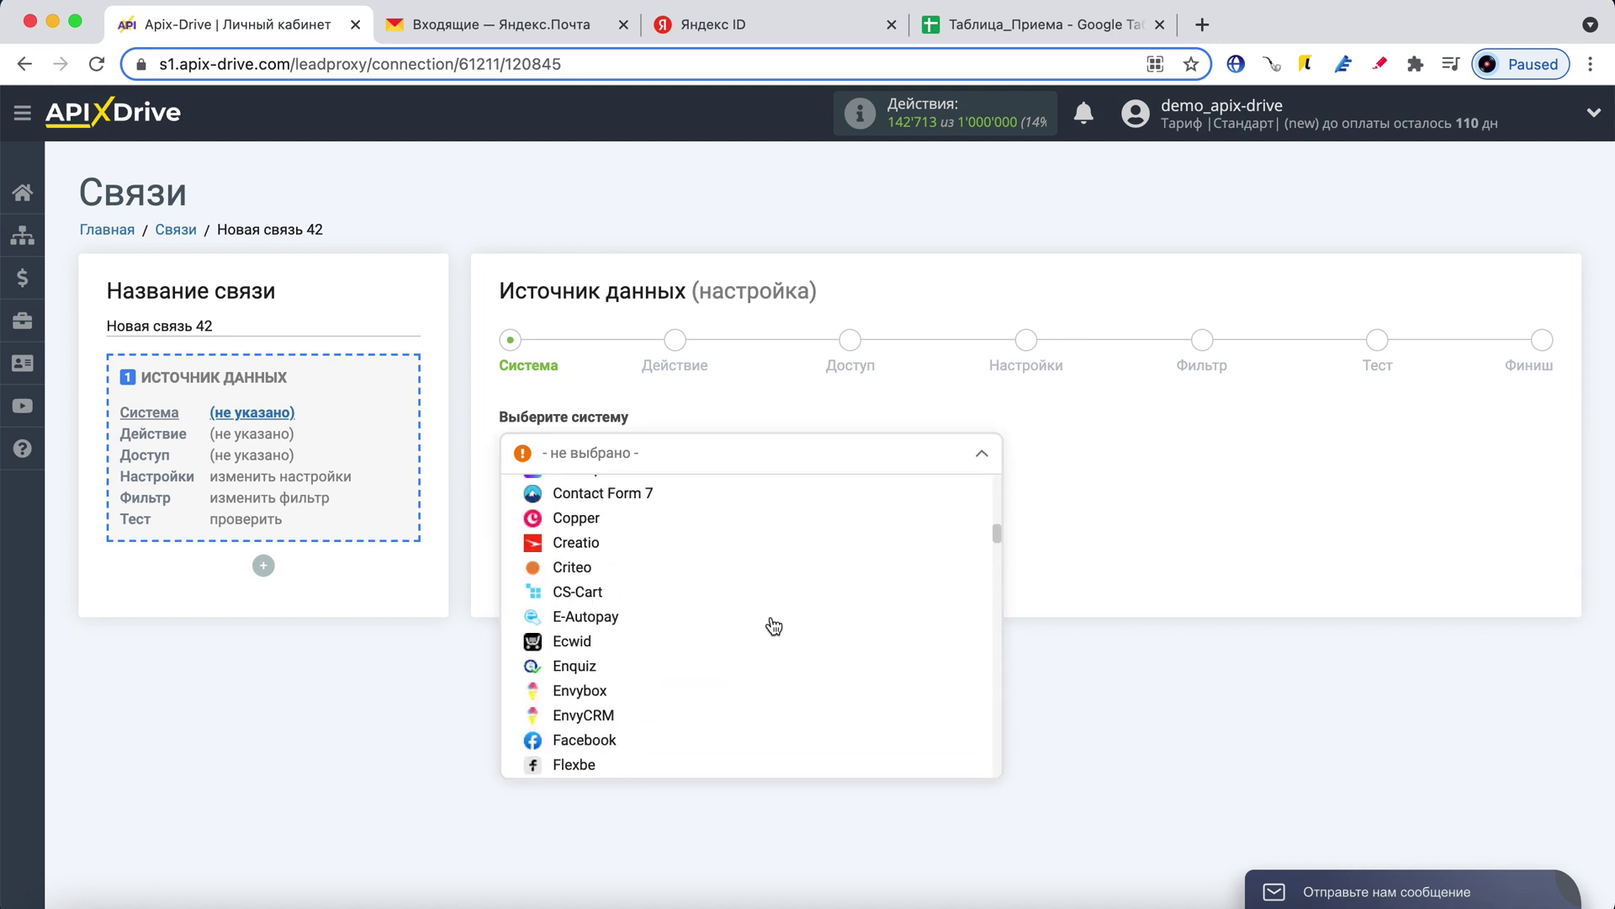
scroll(773, 625, "down", 5)
scroll(773, 625, "down", 5)
scroll(774, 625, "down", 5)
scroll(774, 626, "down", 5)
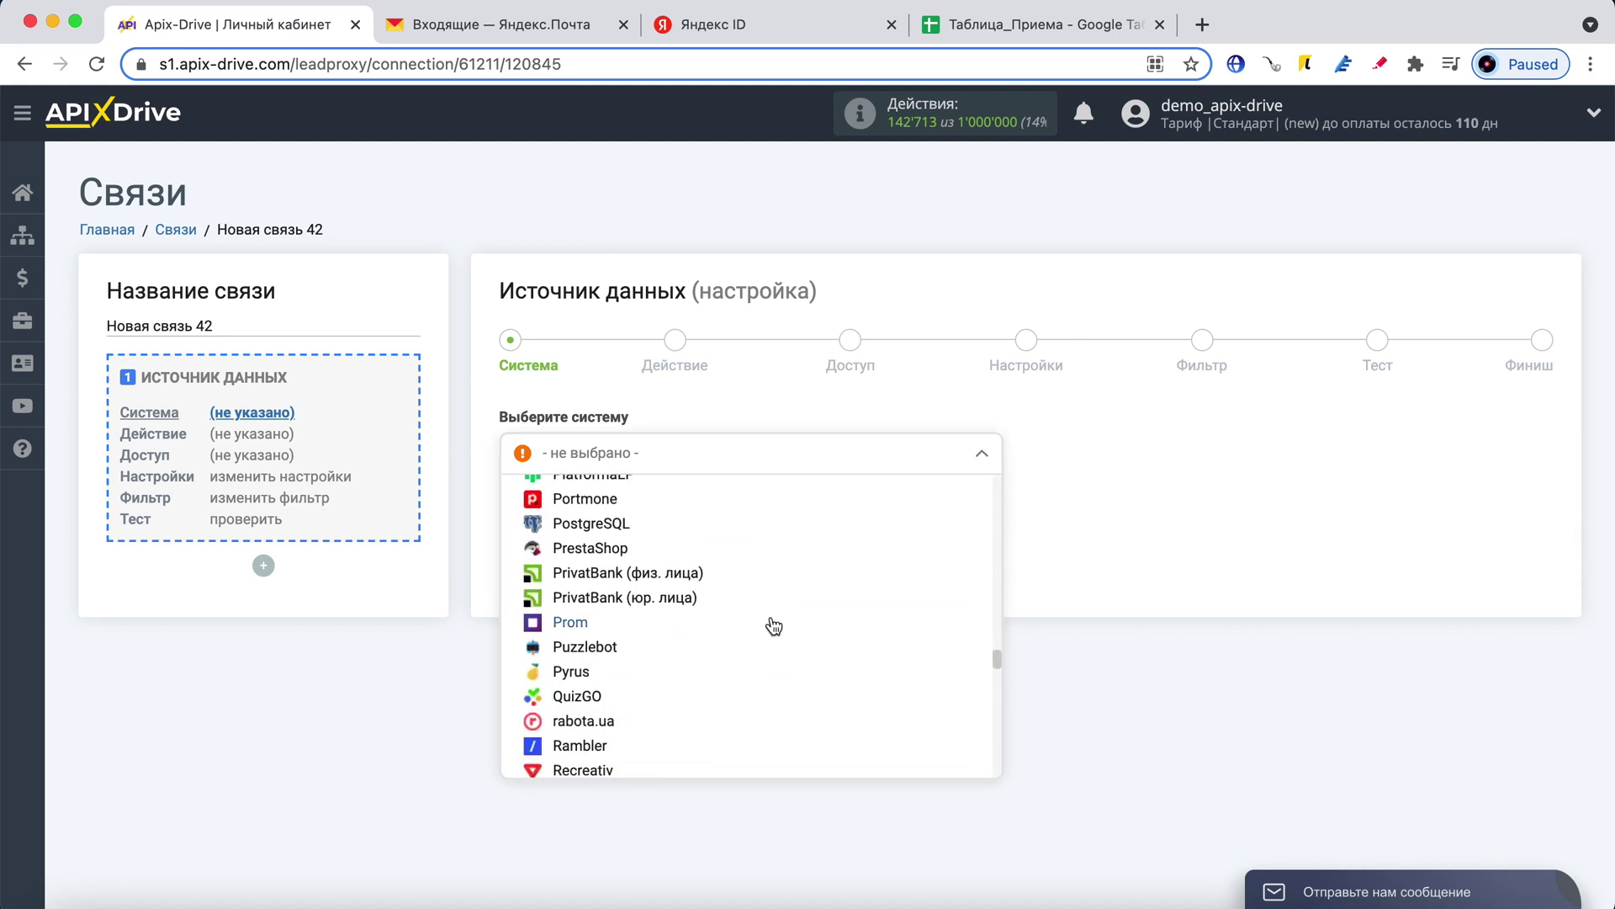
scroll(773, 625, "down", 5)
scroll(773, 625, "down", 5)
scroll(773, 625, "down", 5)
scroll(772, 624, "down", 3)
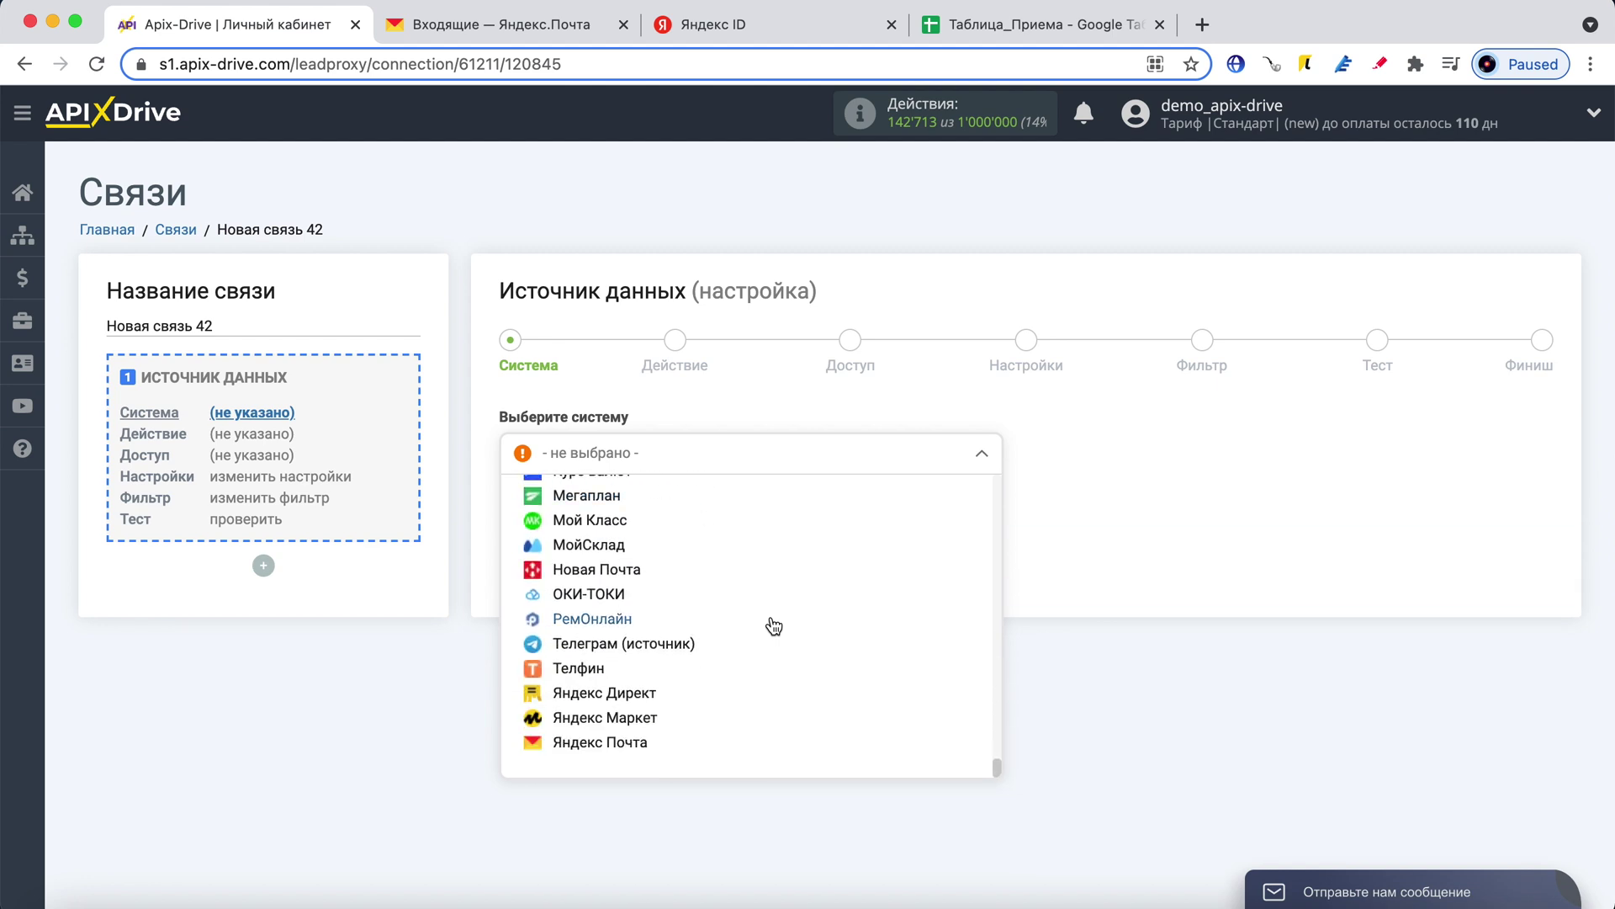
left_click(616, 734)
left_click(631, 527)
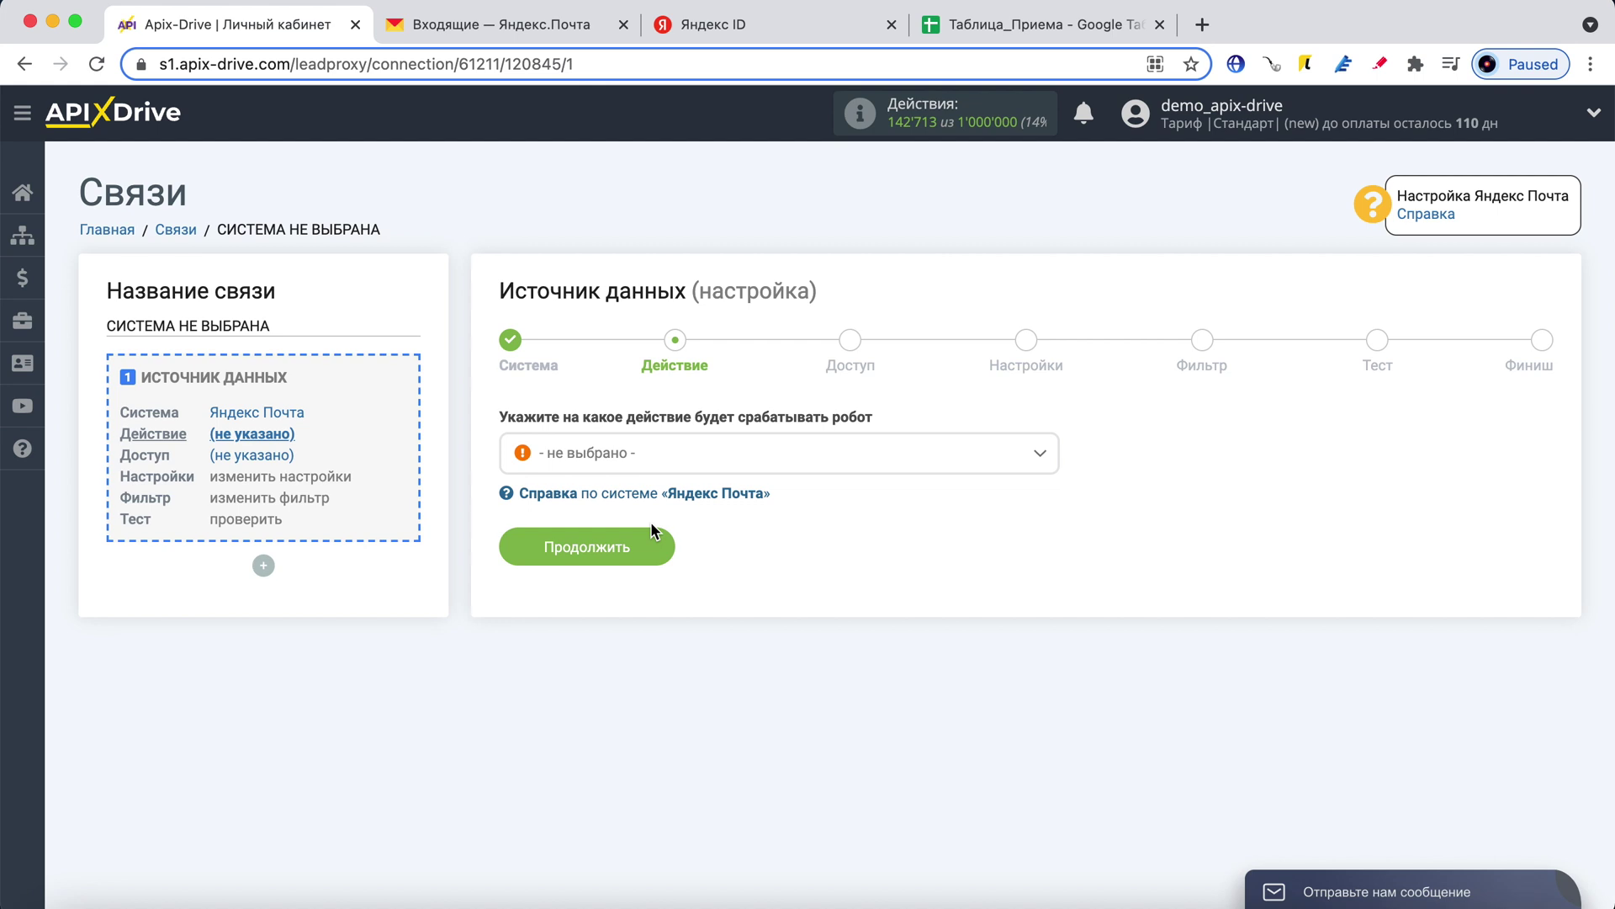
Set the source action to Получить письма (новые) and continue to account access.
left_click(724, 459)
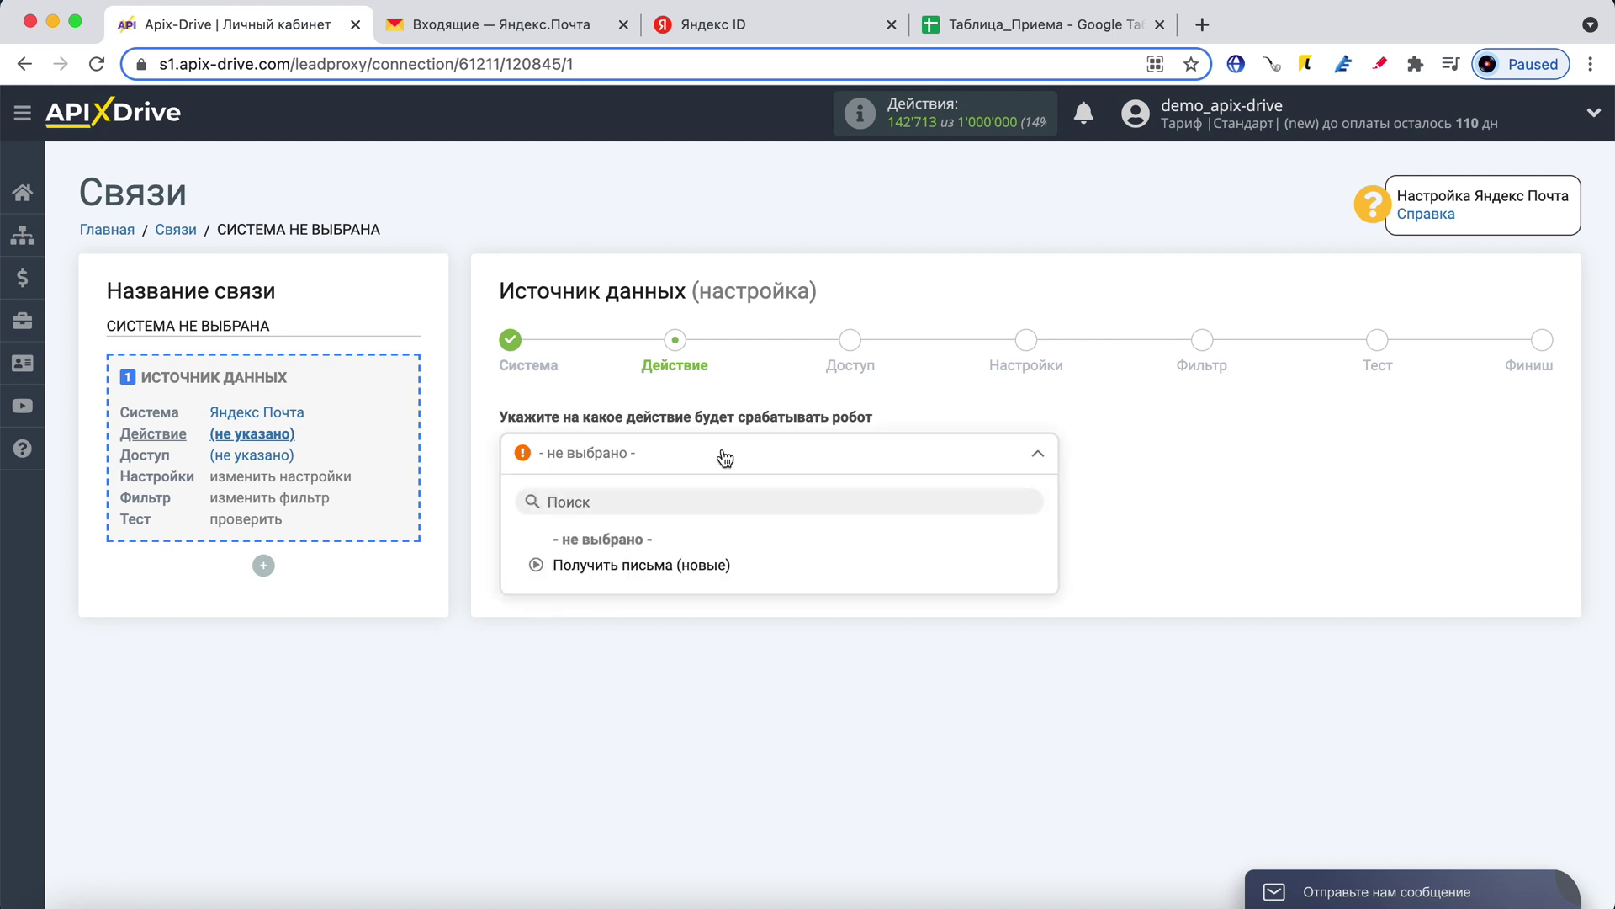
left_click(688, 565)
left_click(658, 552)
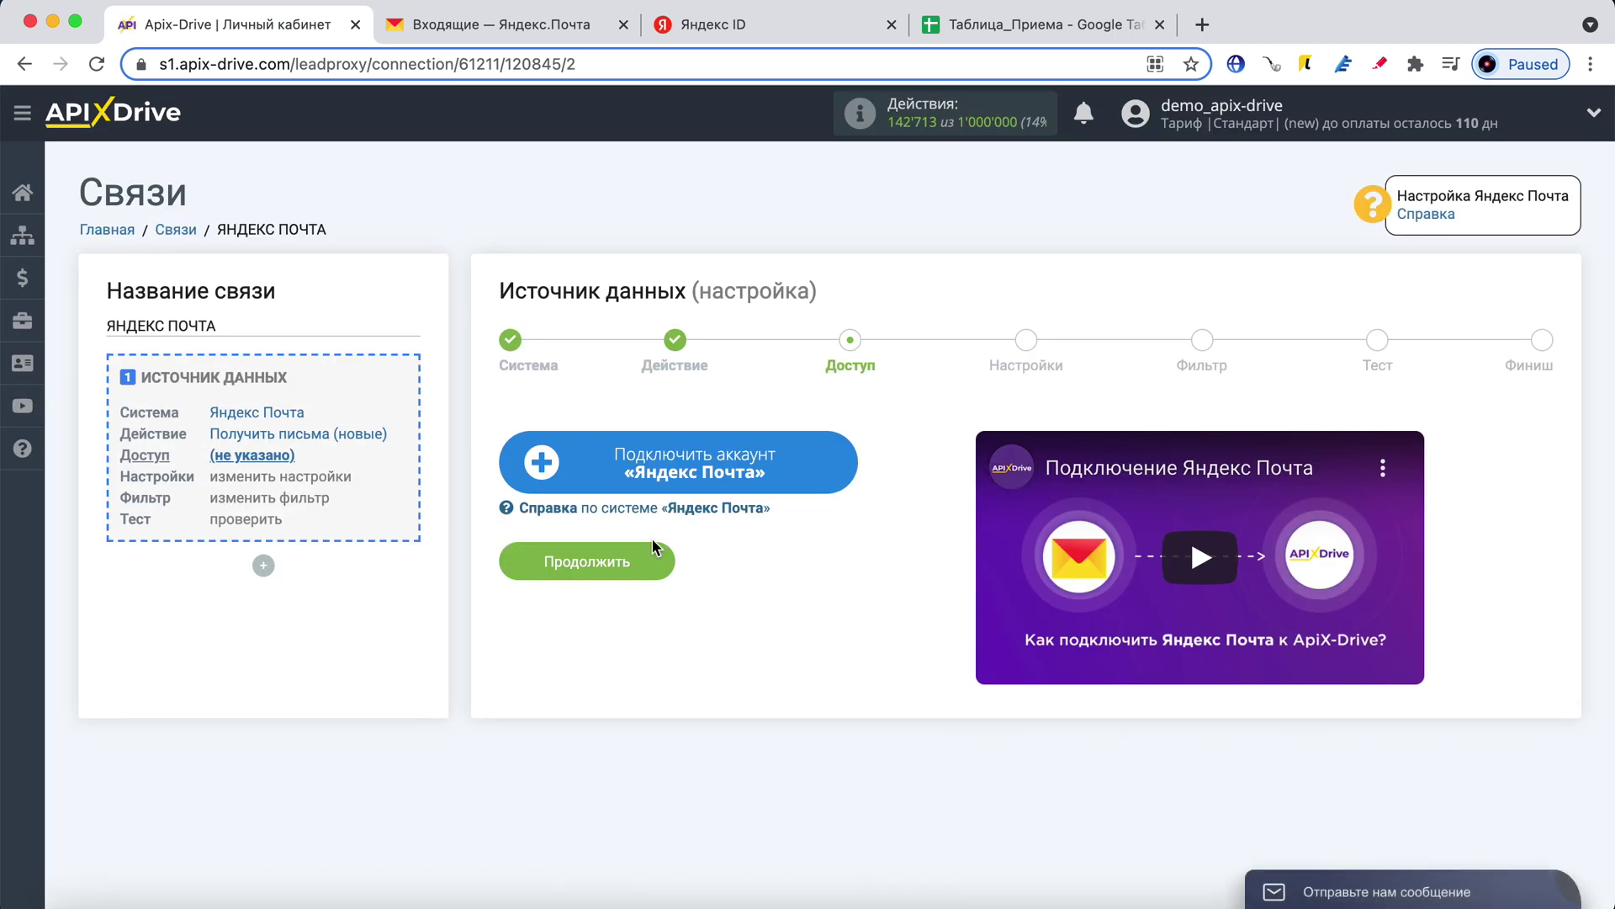
Open the Yandex Mail account connection form and paste the mailbox e-mail address into E-mail.
left_click(846, 442)
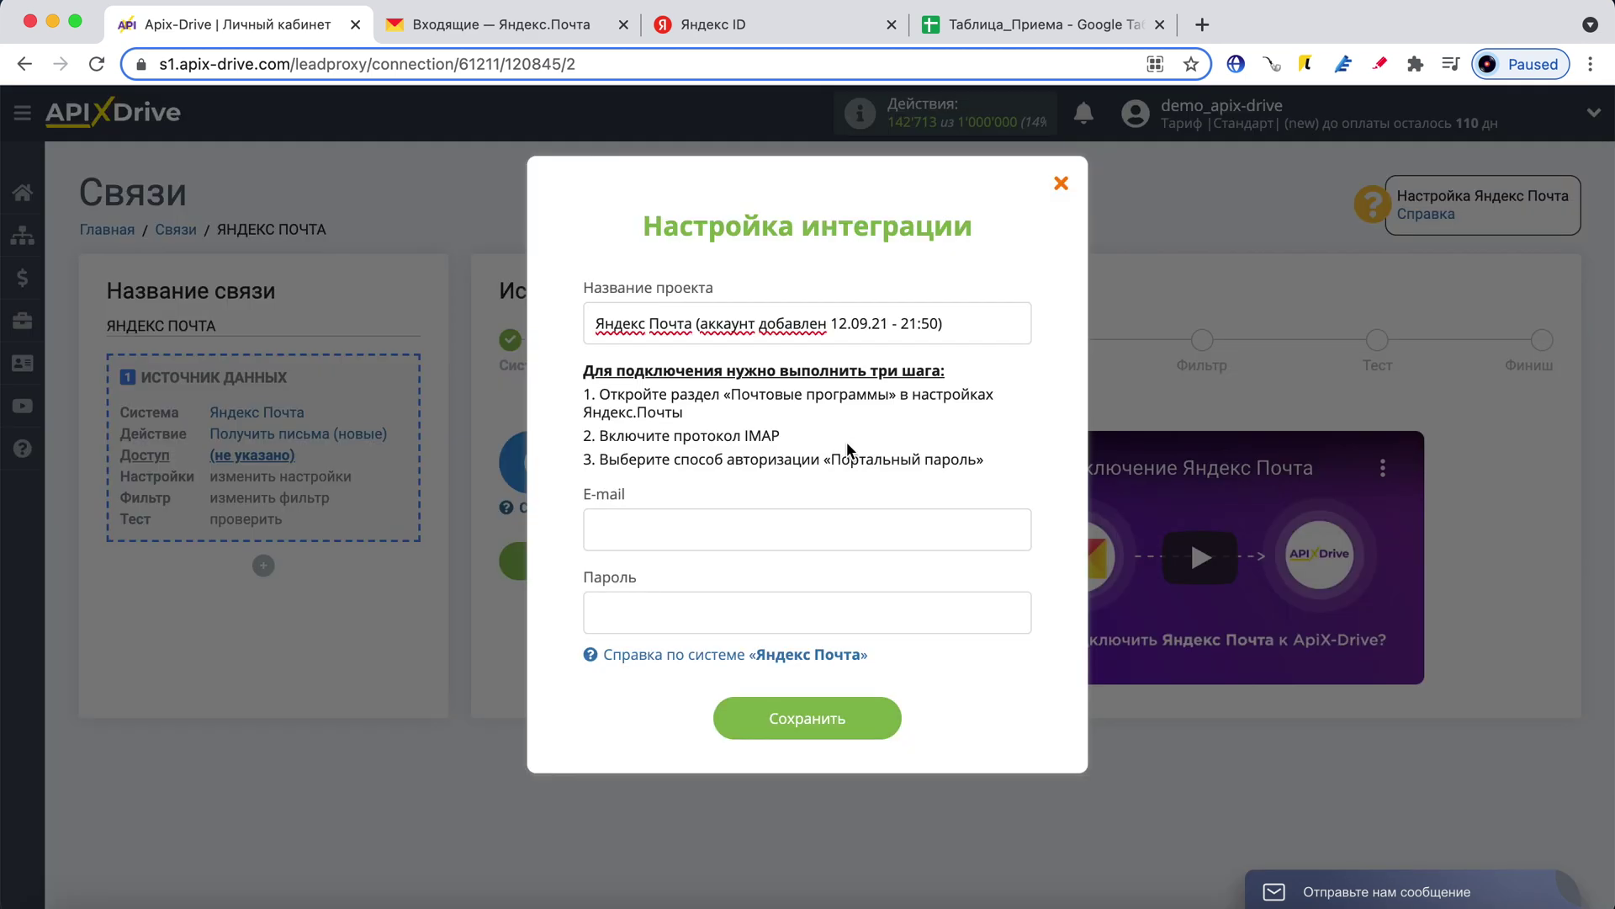
right_click(673, 543)
left_click(738, 704)
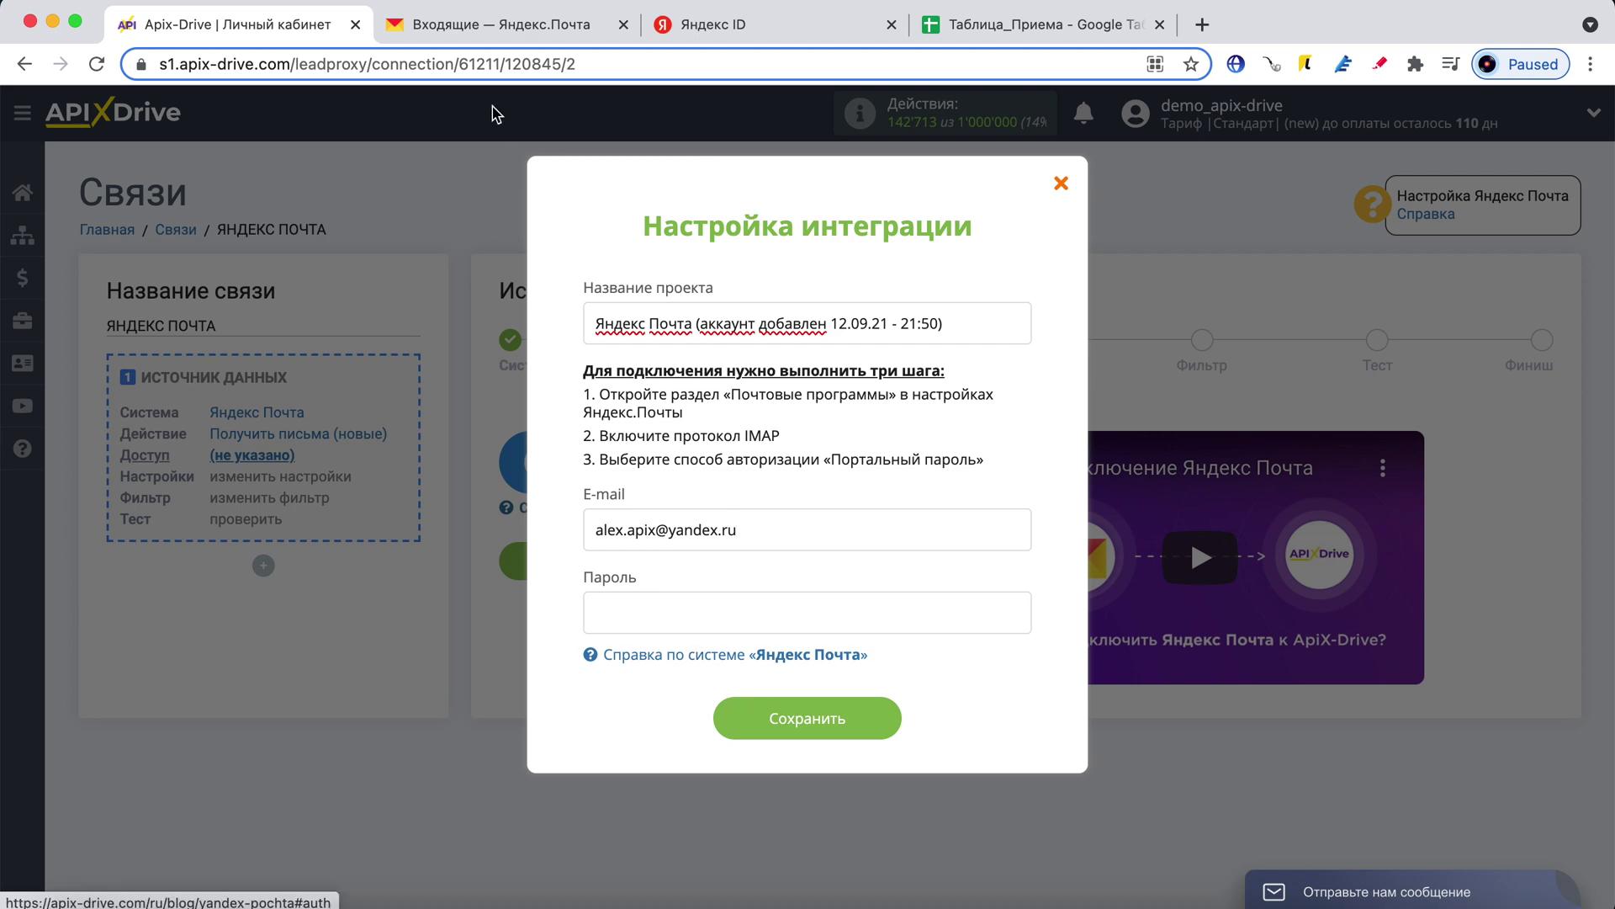
left_click(498, 24)
Open Yandex Mail's Прочие settings and the Почтовые программы page showing IMAP access.
left_click(1422, 125)
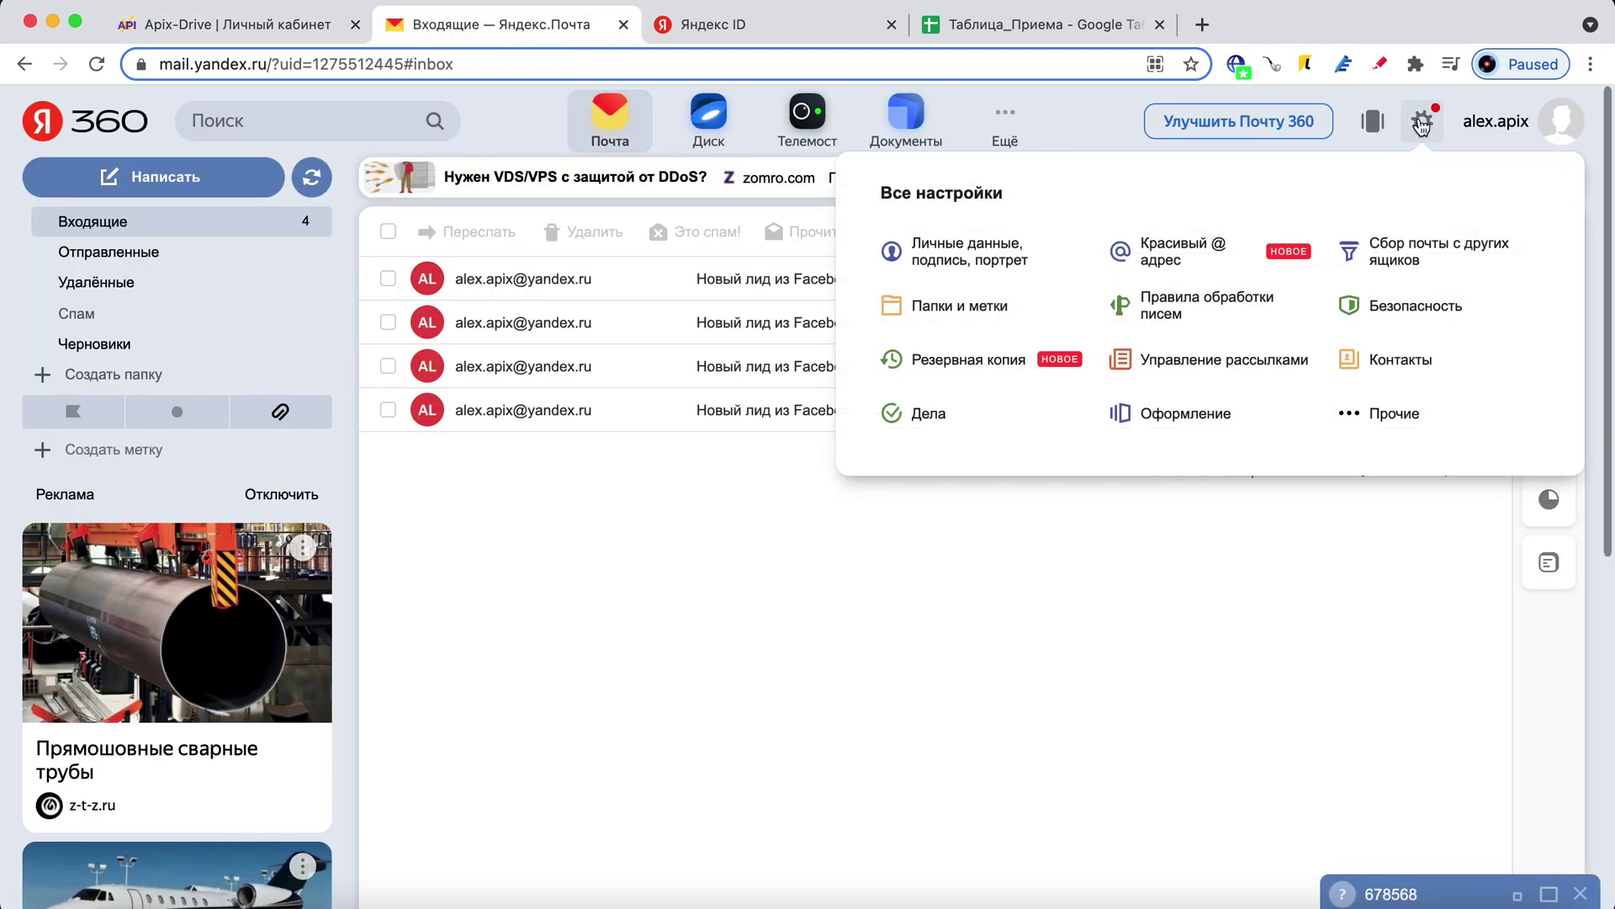
left_click(1386, 412)
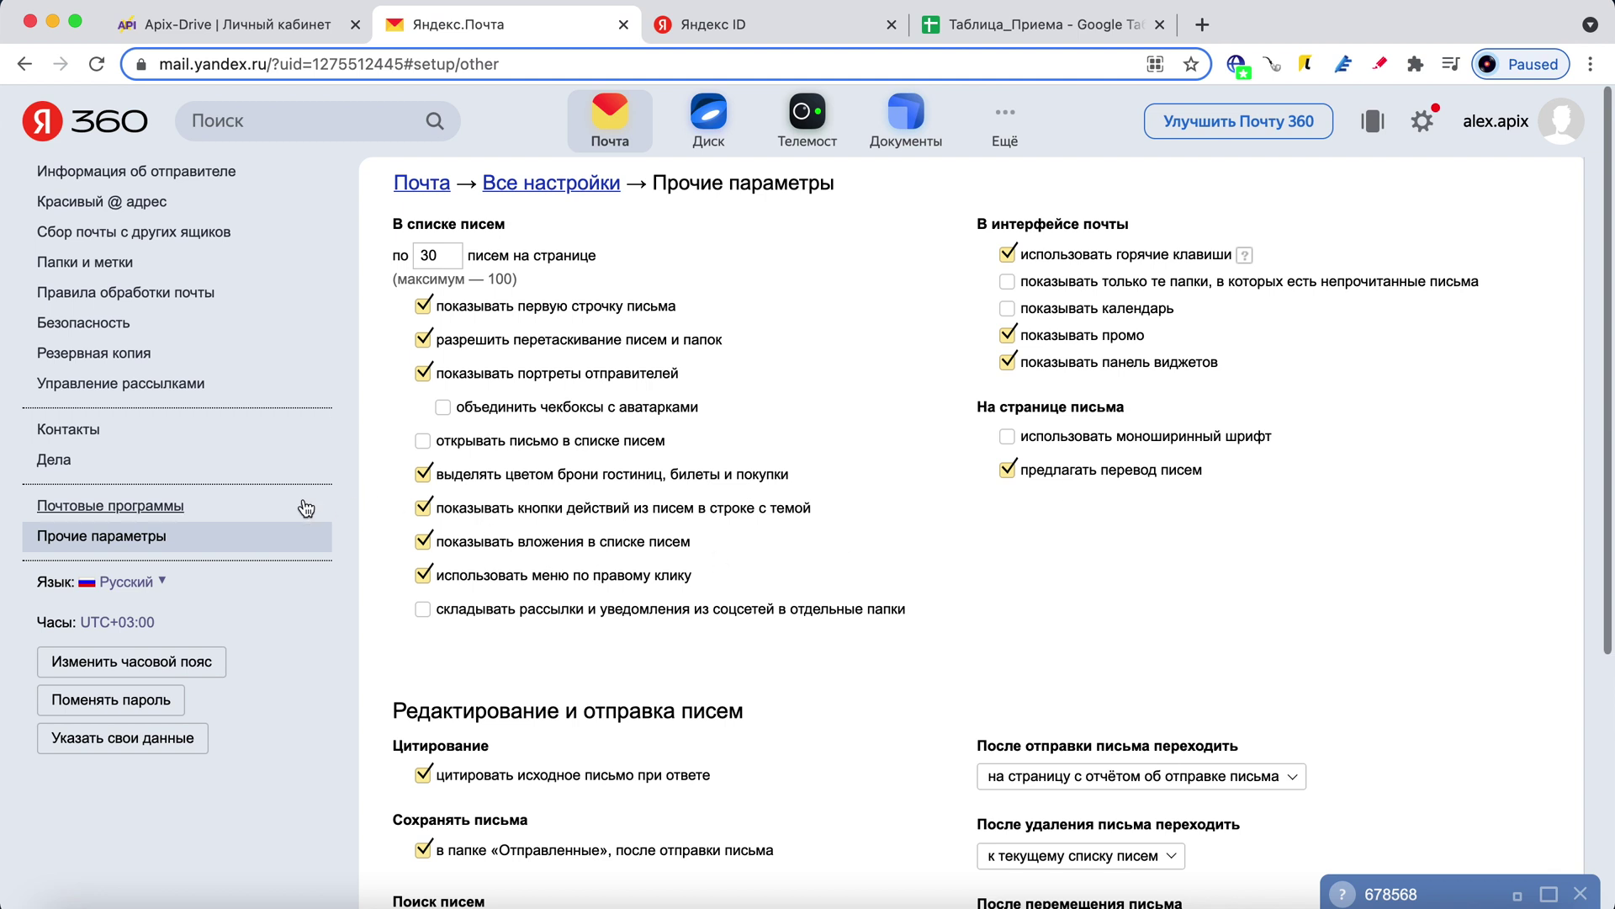
left_click(184, 507)
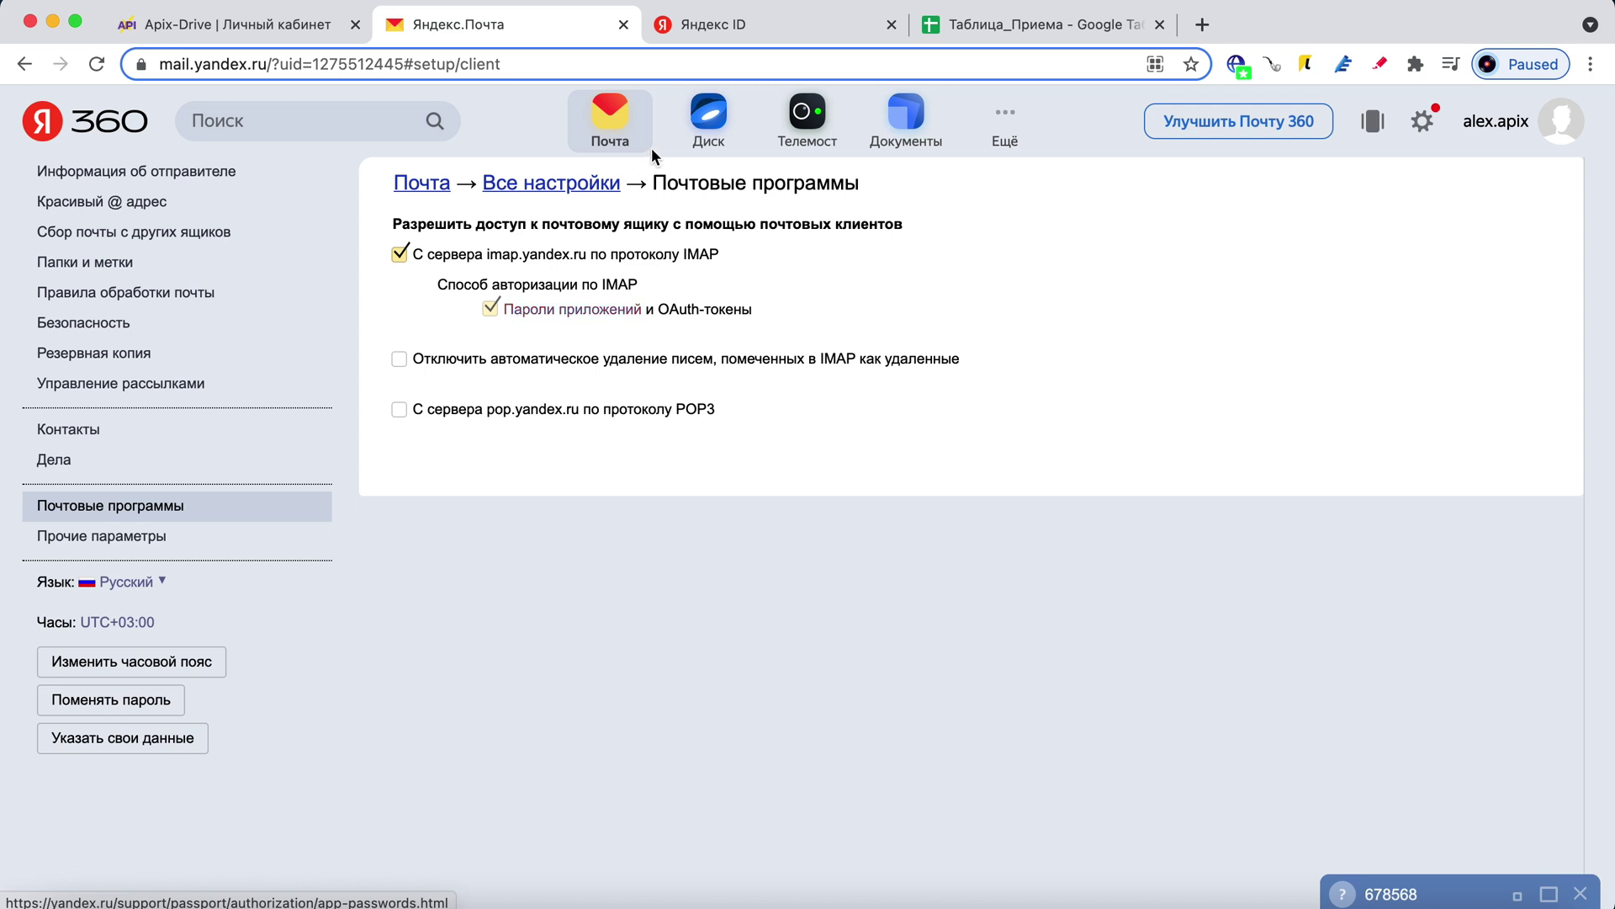
Turn on app passwords in the Yandex ID profile.
left_click(760, 22)
scroll(909, 303, "down", 1)
scroll(914, 313, "down", 5)
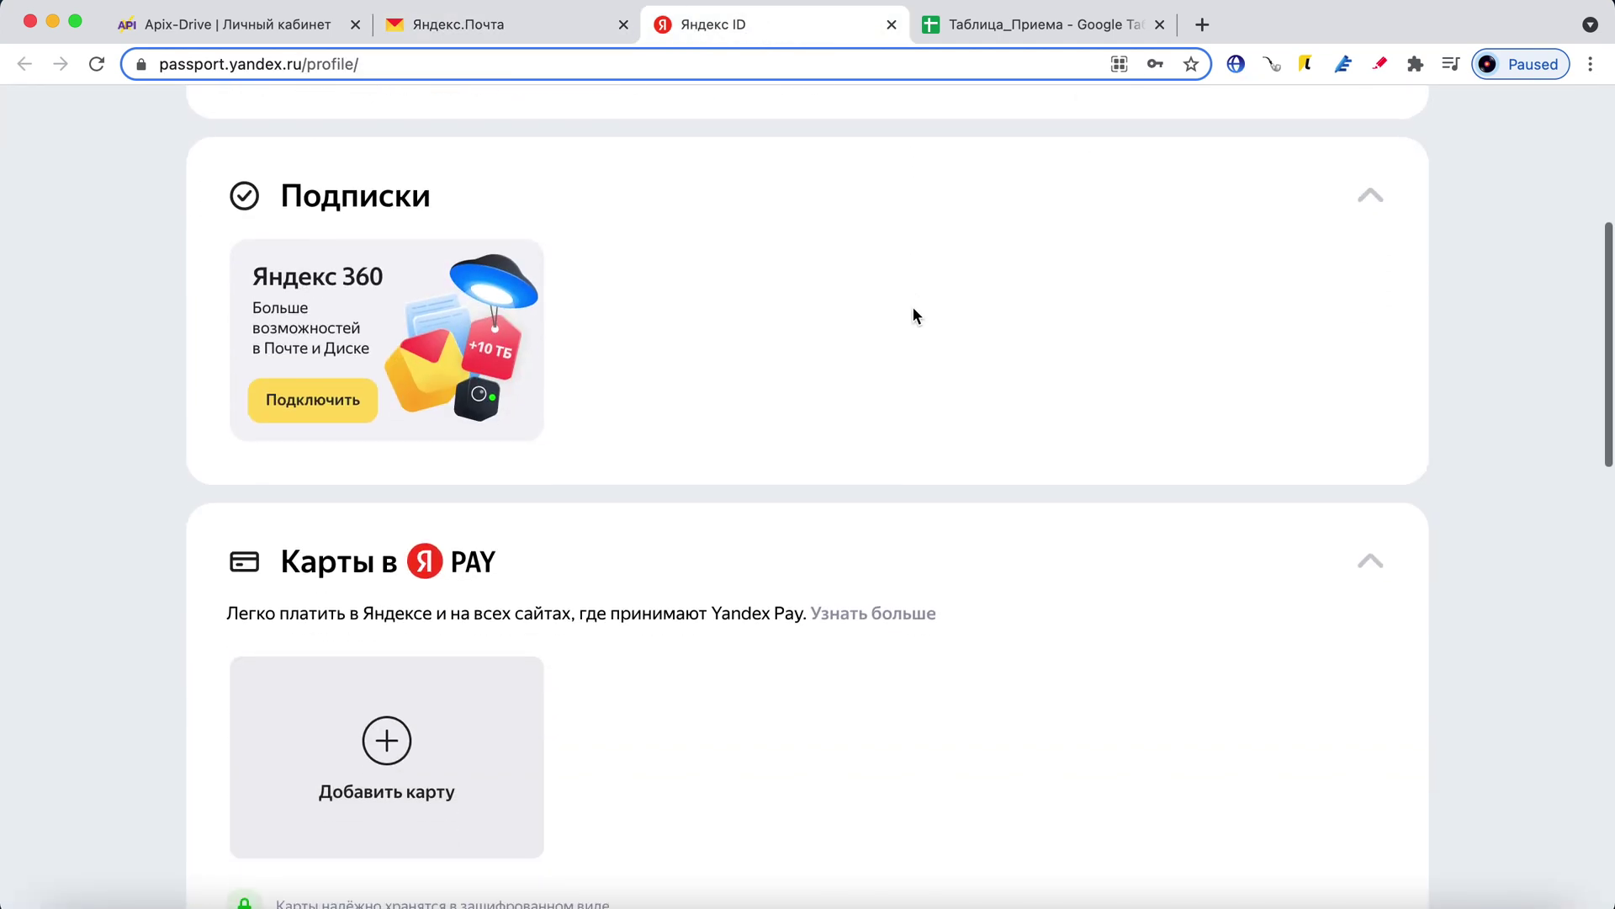
scroll(915, 313, "down", 3)
scroll(915, 313, "down", 3)
scroll(914, 313, "down", 4)
scroll(914, 313, "down", 3)
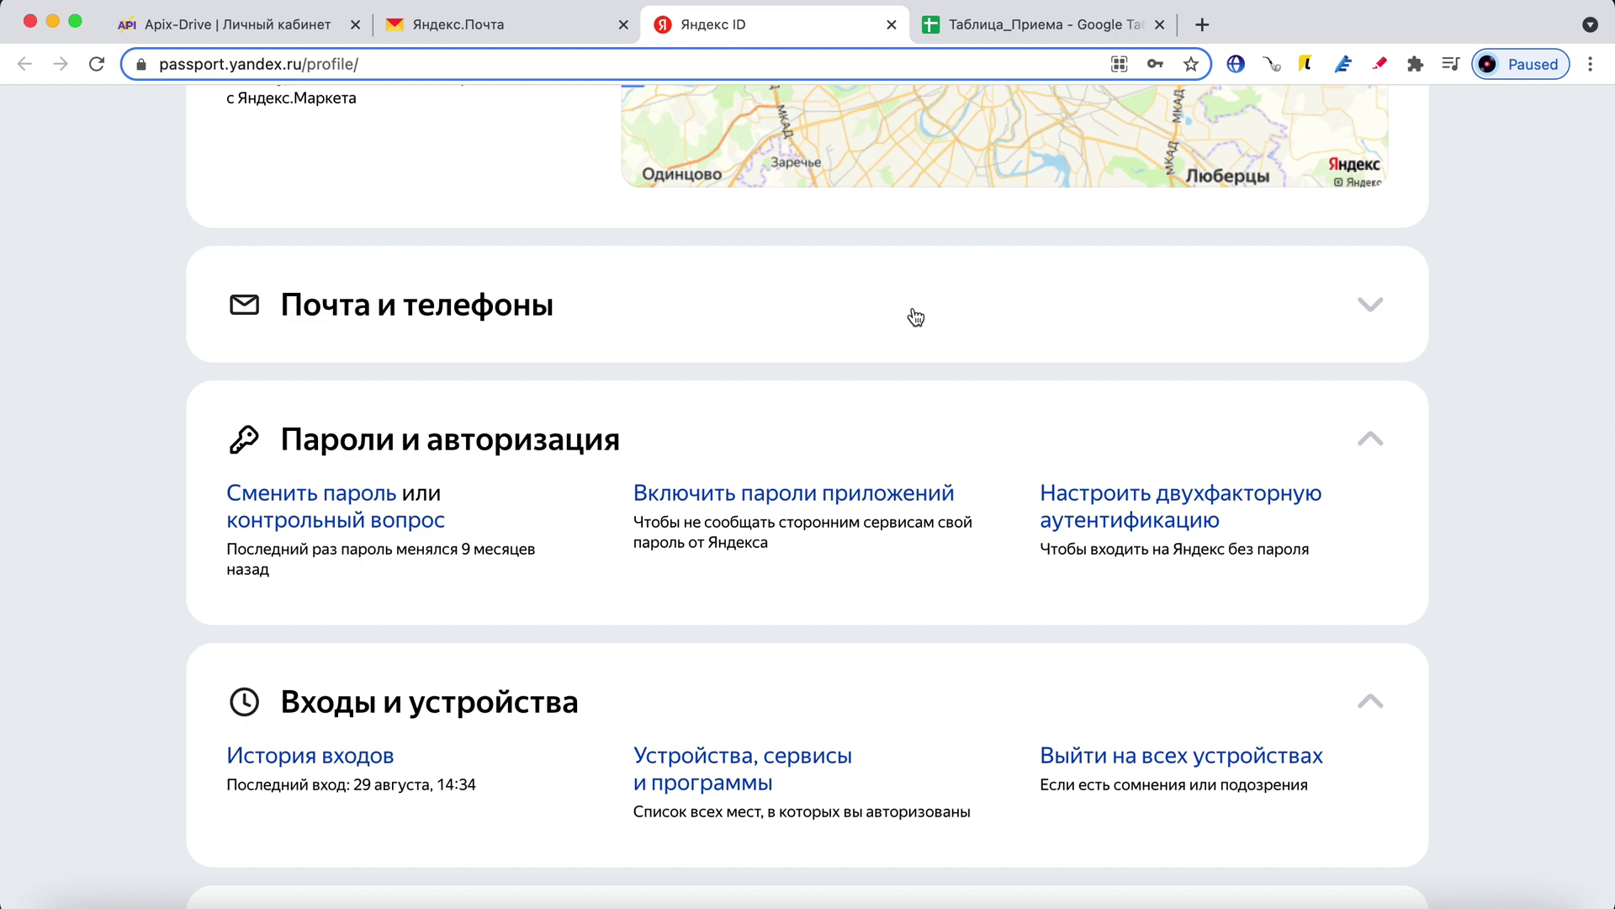
left_click(789, 496)
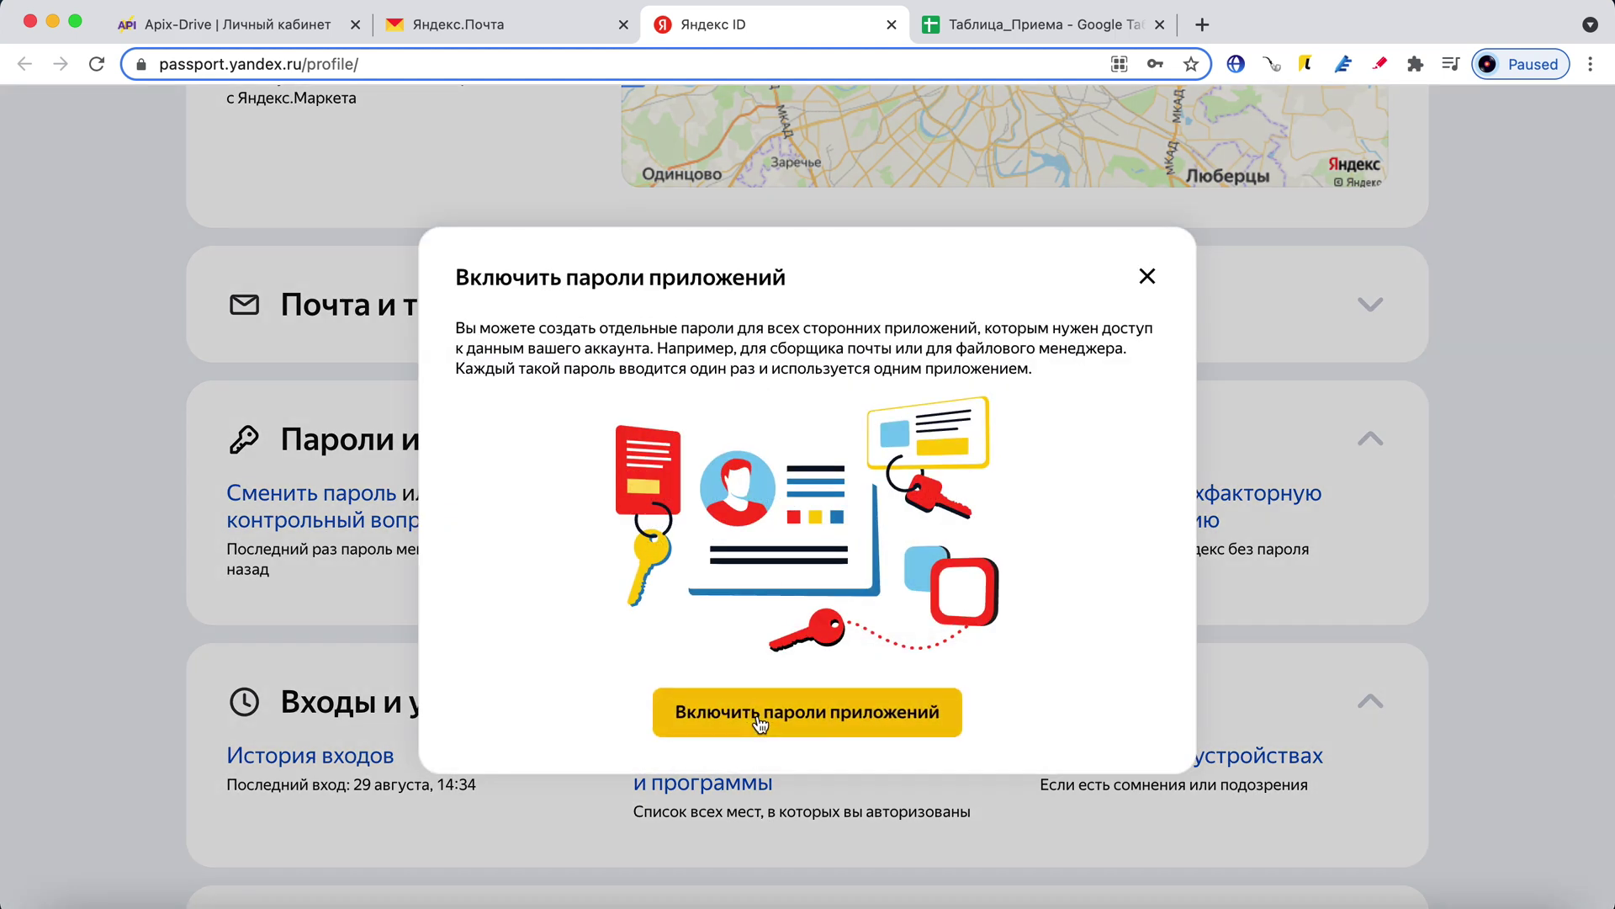
left_click(760, 721)
Create a Почта app password named 'ApiX-Drive' and copy it.
left_click(929, 593)
left_click(520, 551)
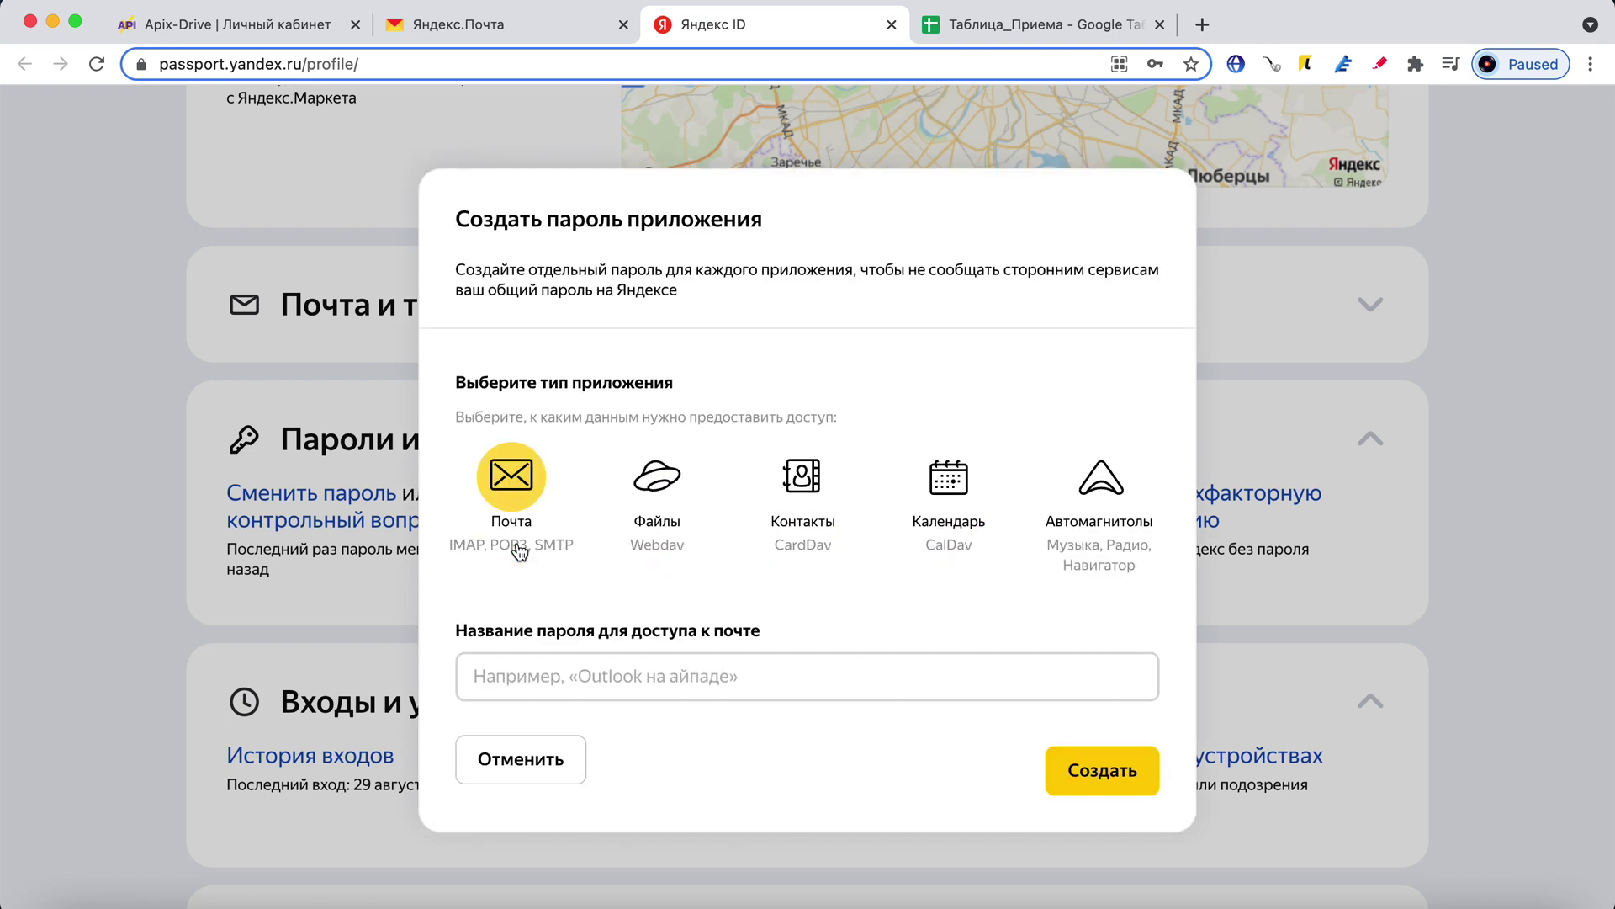
left_click(535, 673)
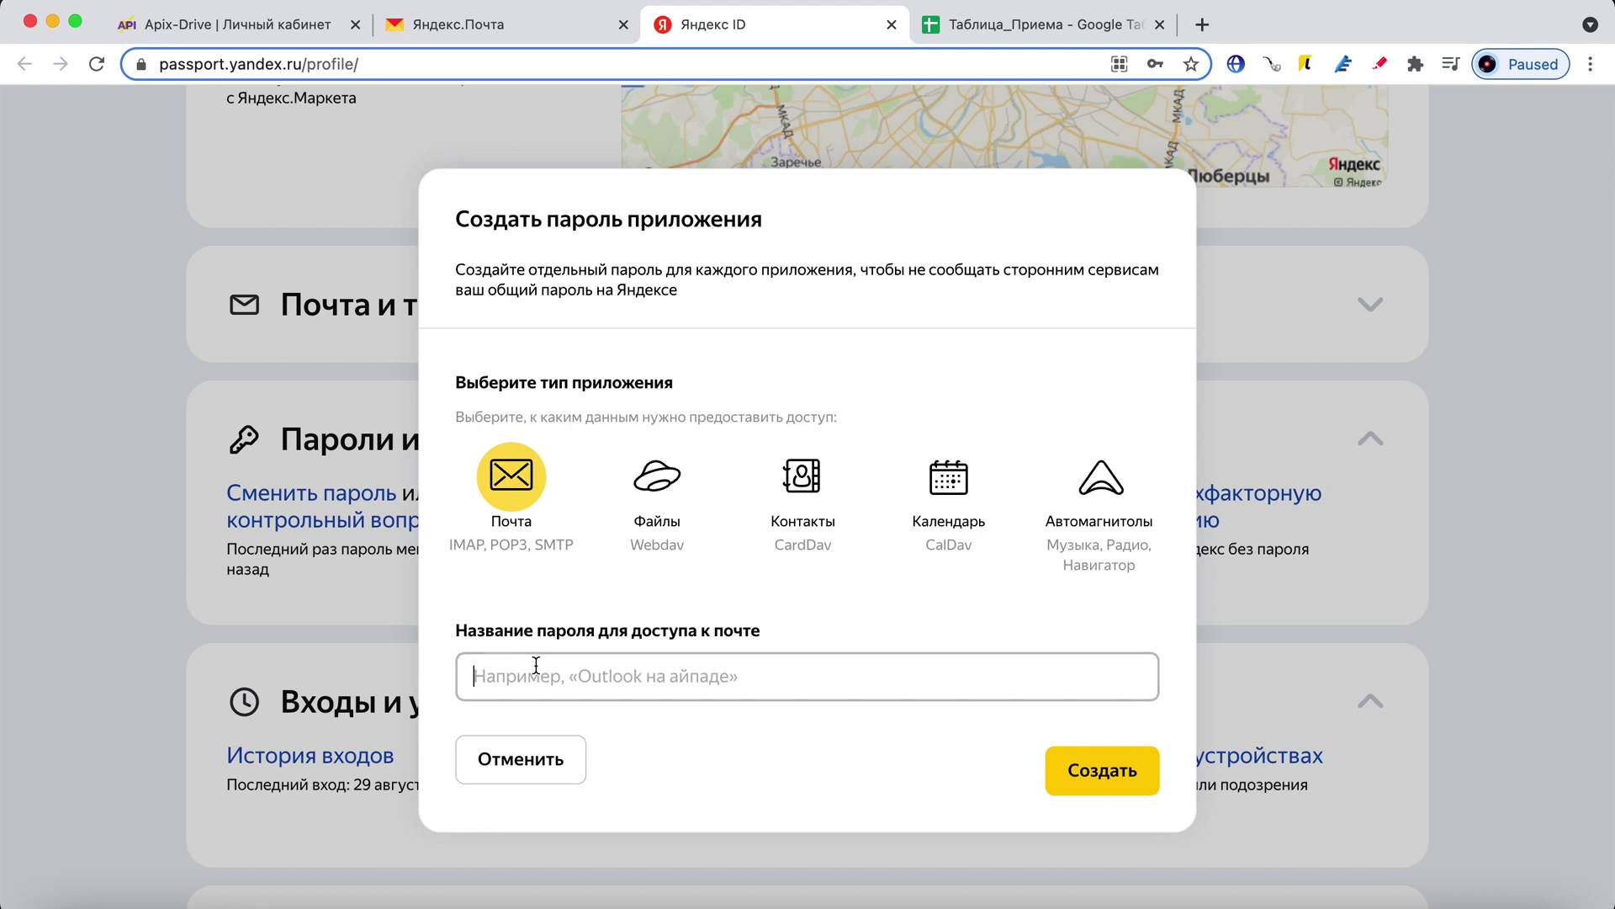
type("ApiX-Drive")
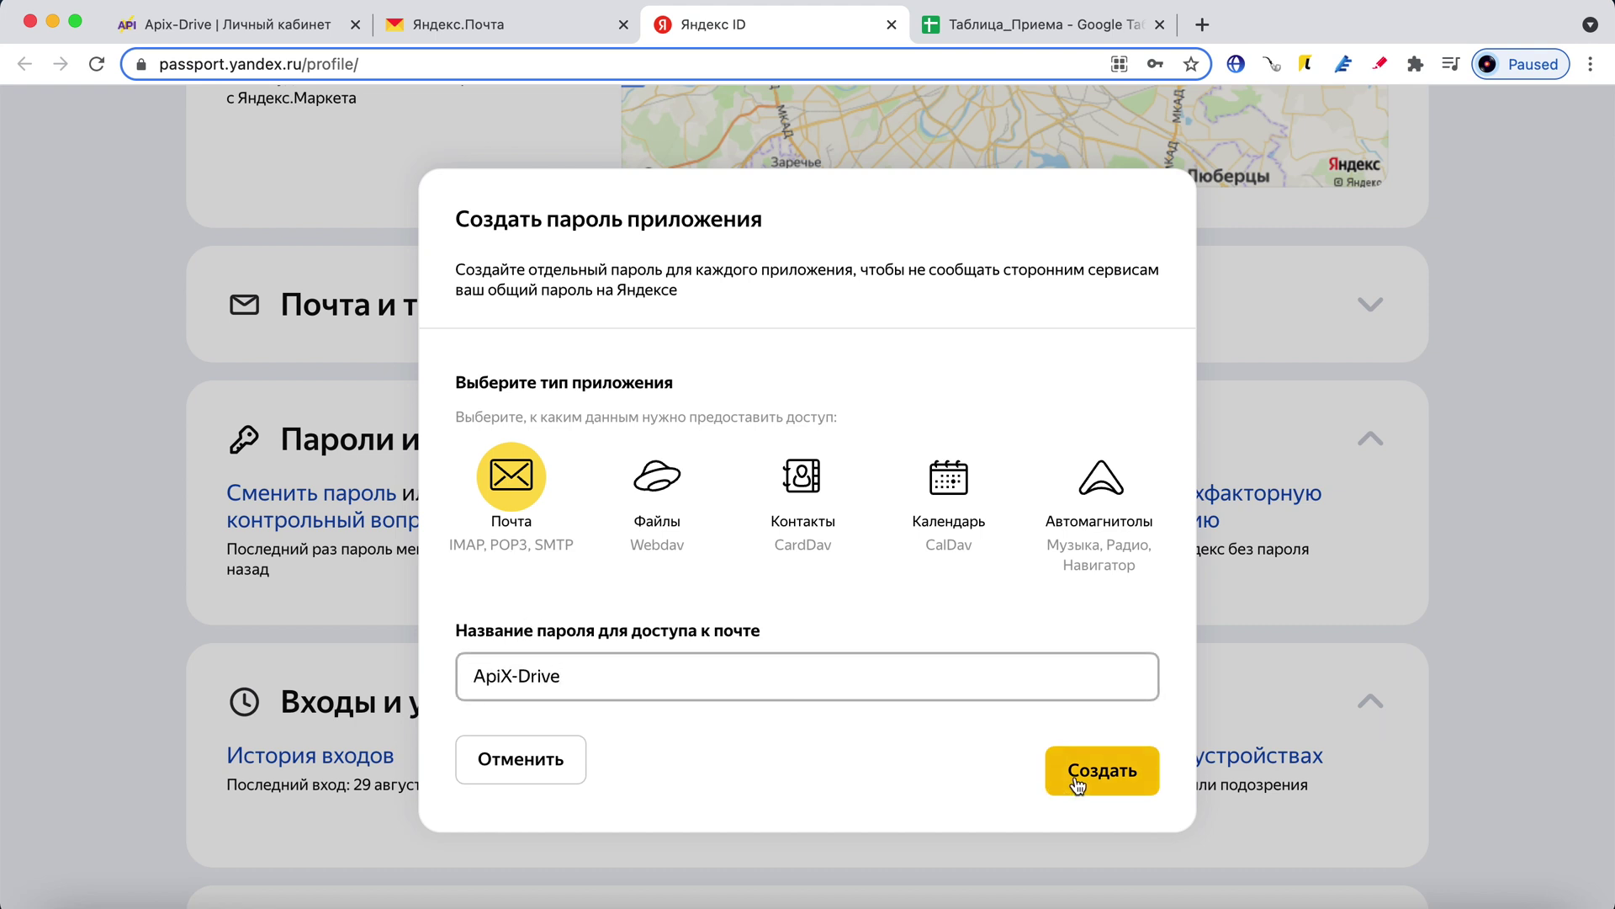
left_click(1073, 772)
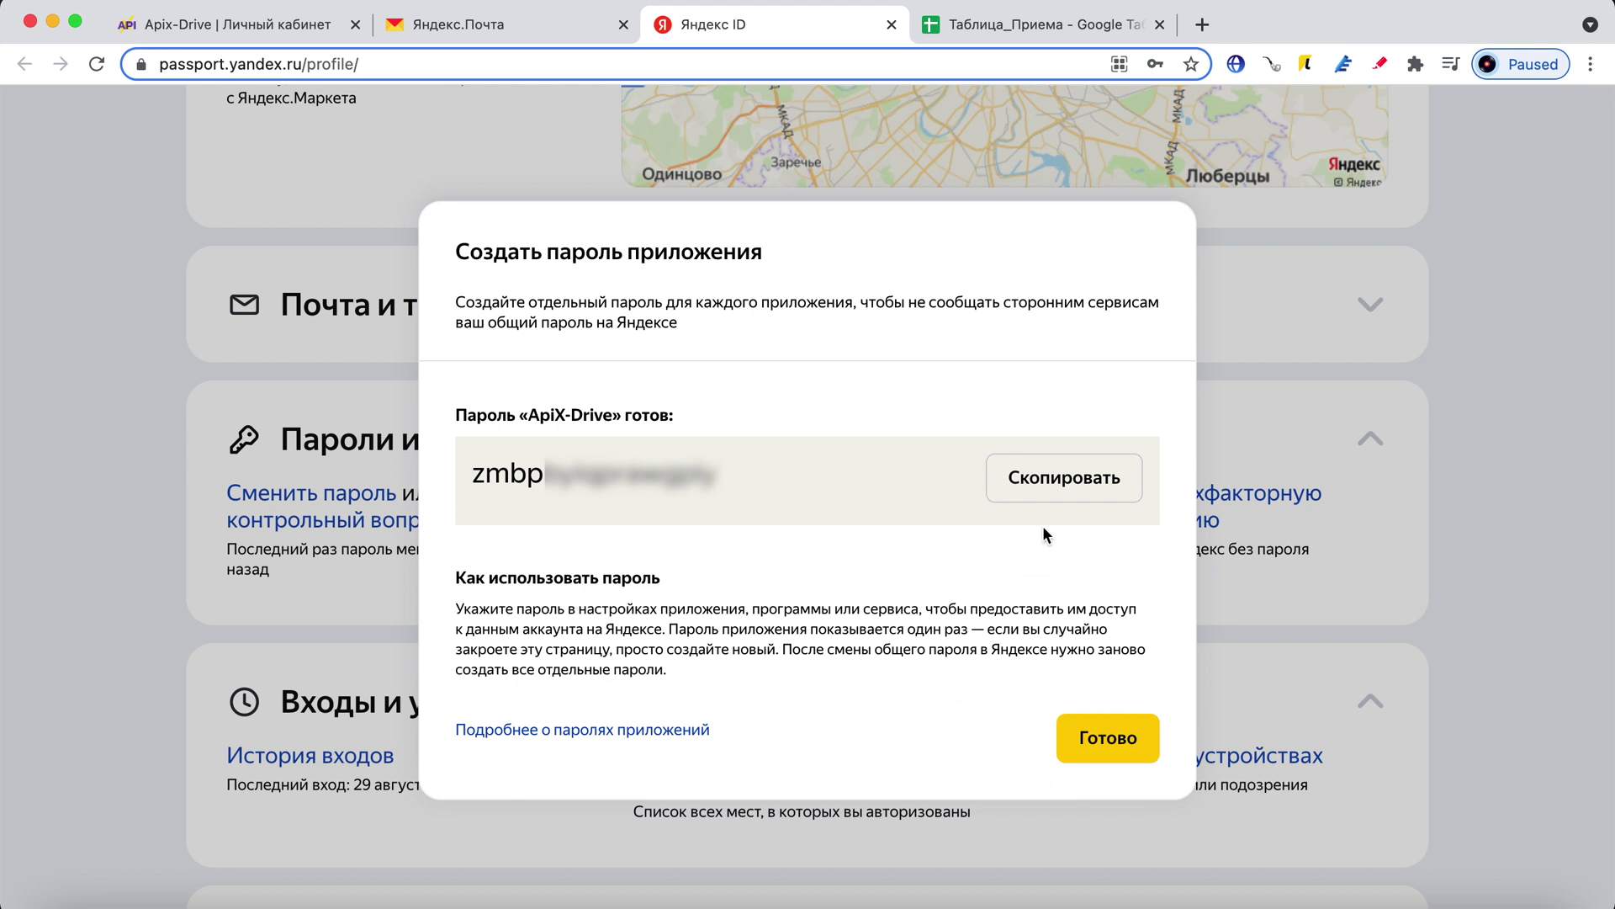
left_click(1048, 488)
Paste the app password into the Пароль field and save the Yandex Mail account.
left_click(242, 32)
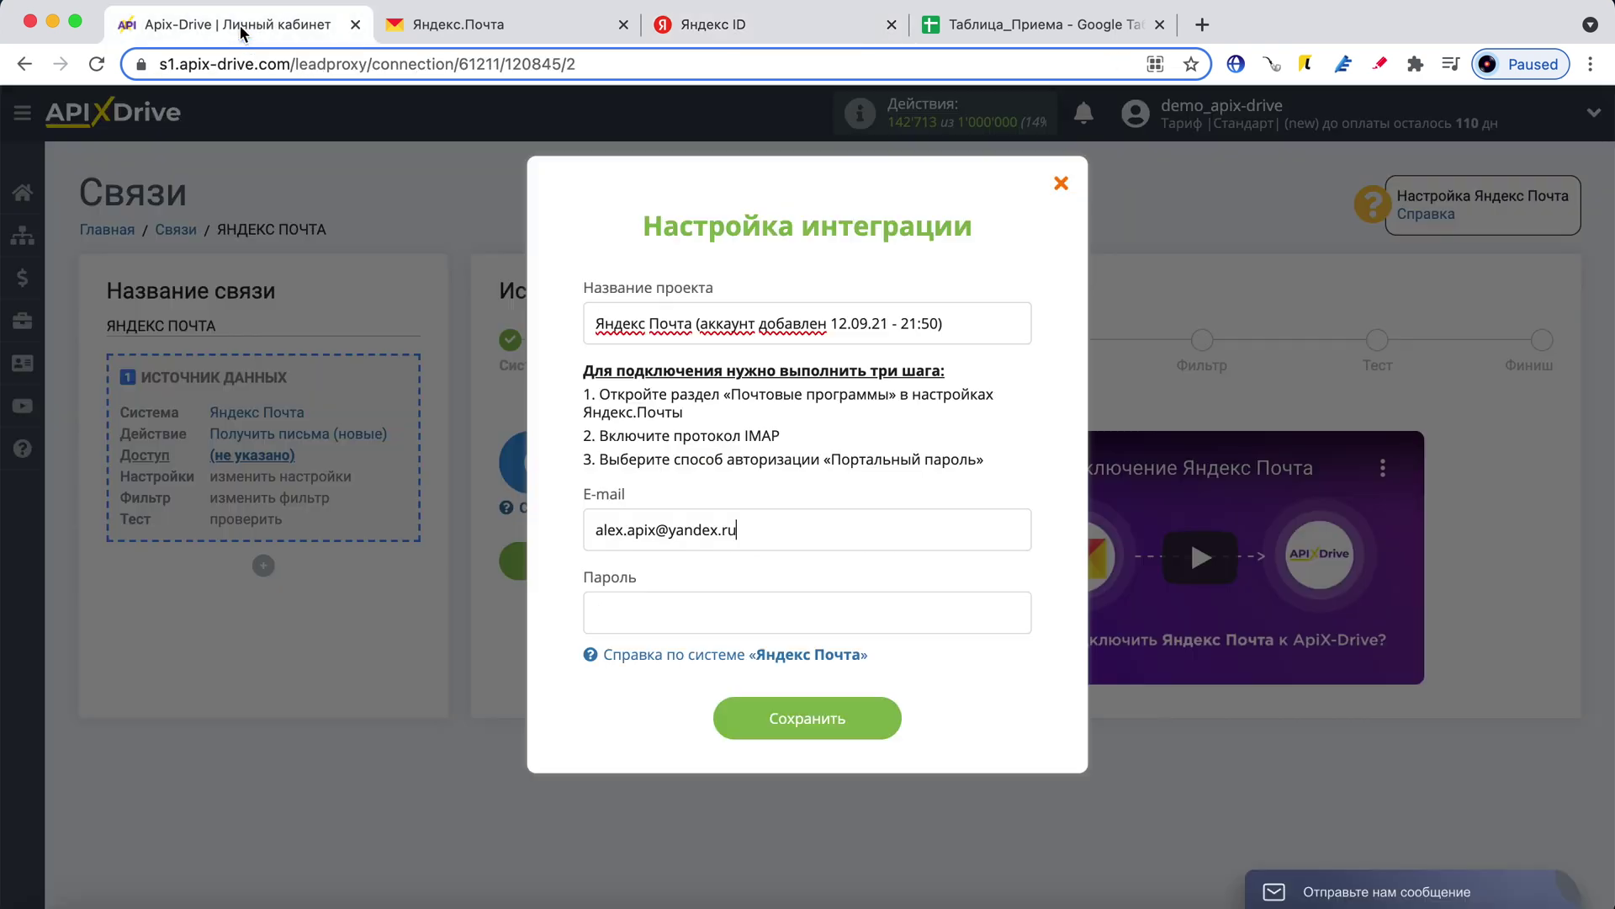
left_click(644, 618)
key("ctrl+v")
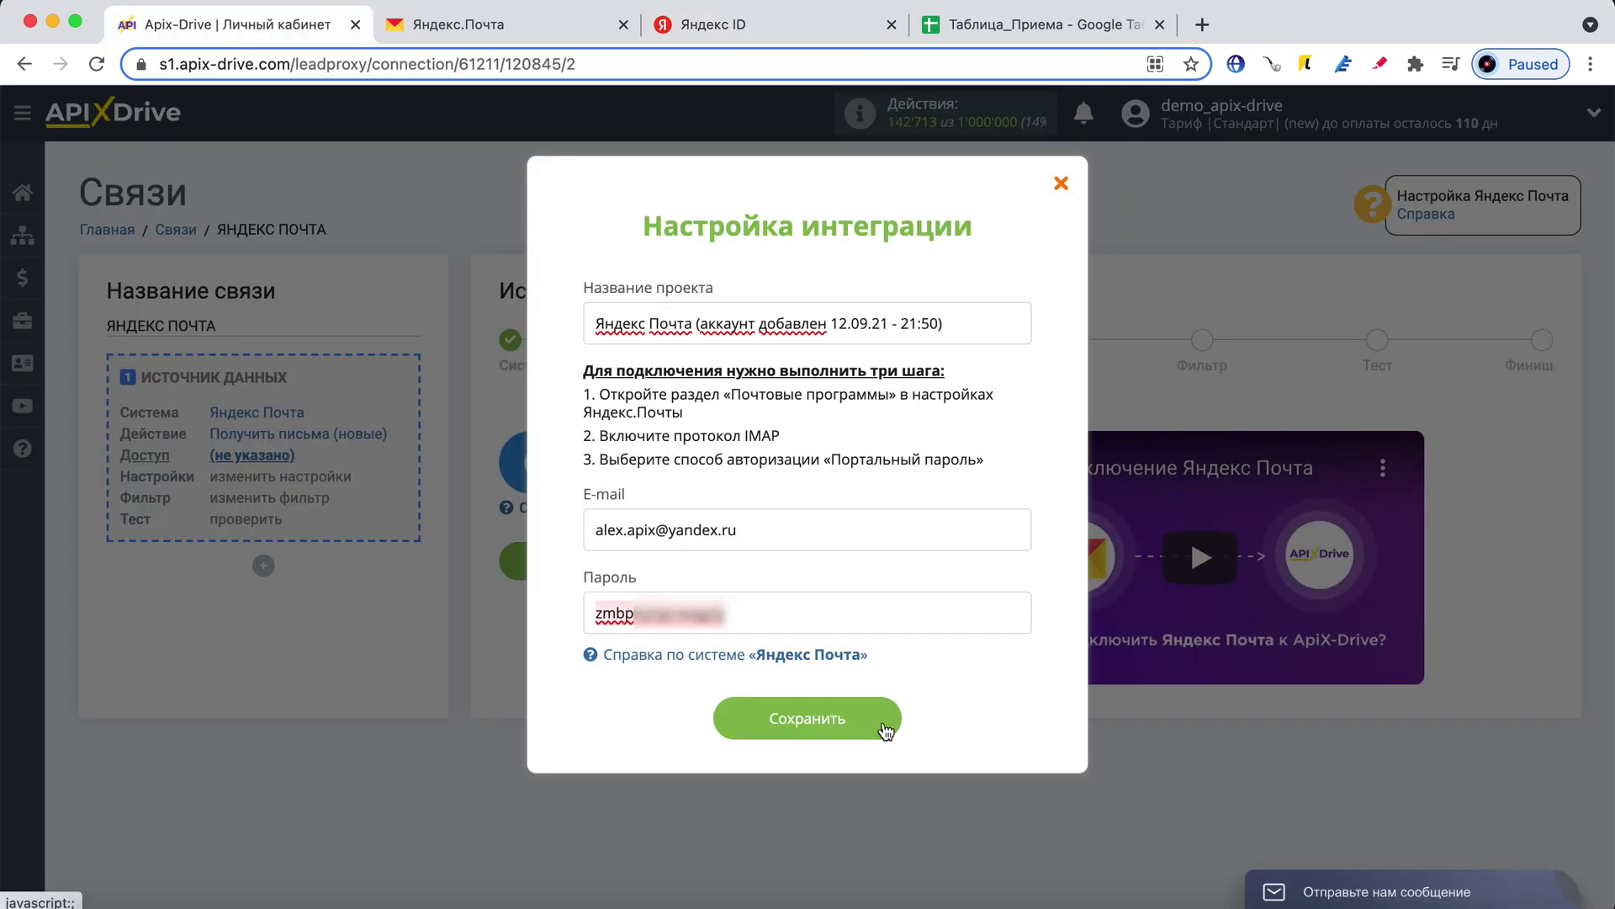
left_click(886, 730)
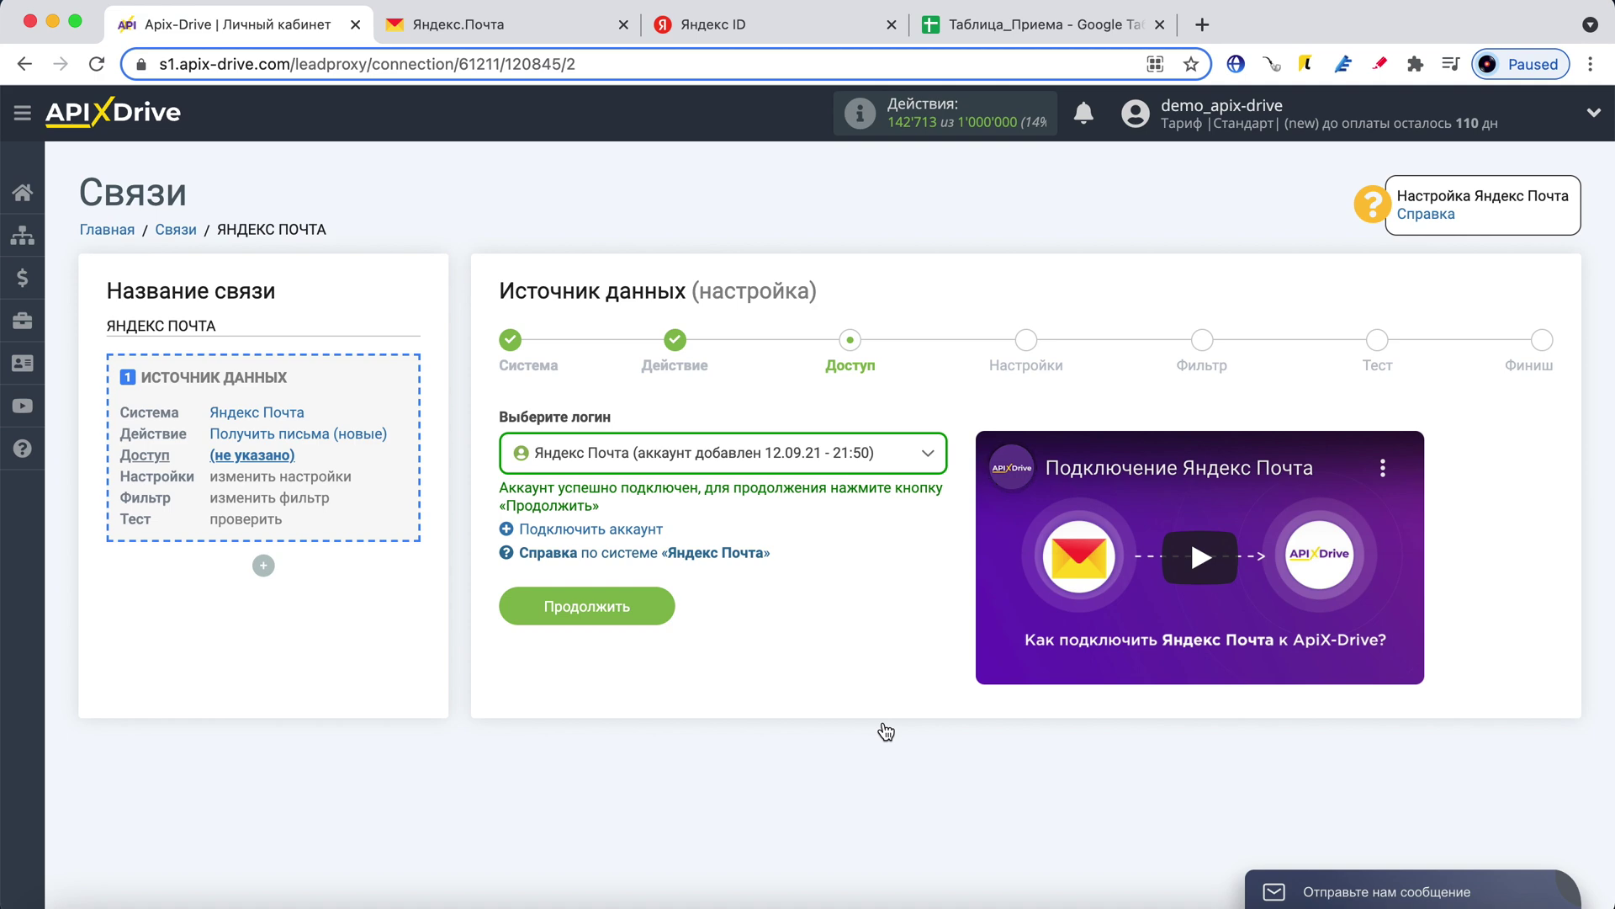
Select the connected Yandex Mail login and continue to the settings step.
left_click(765, 452)
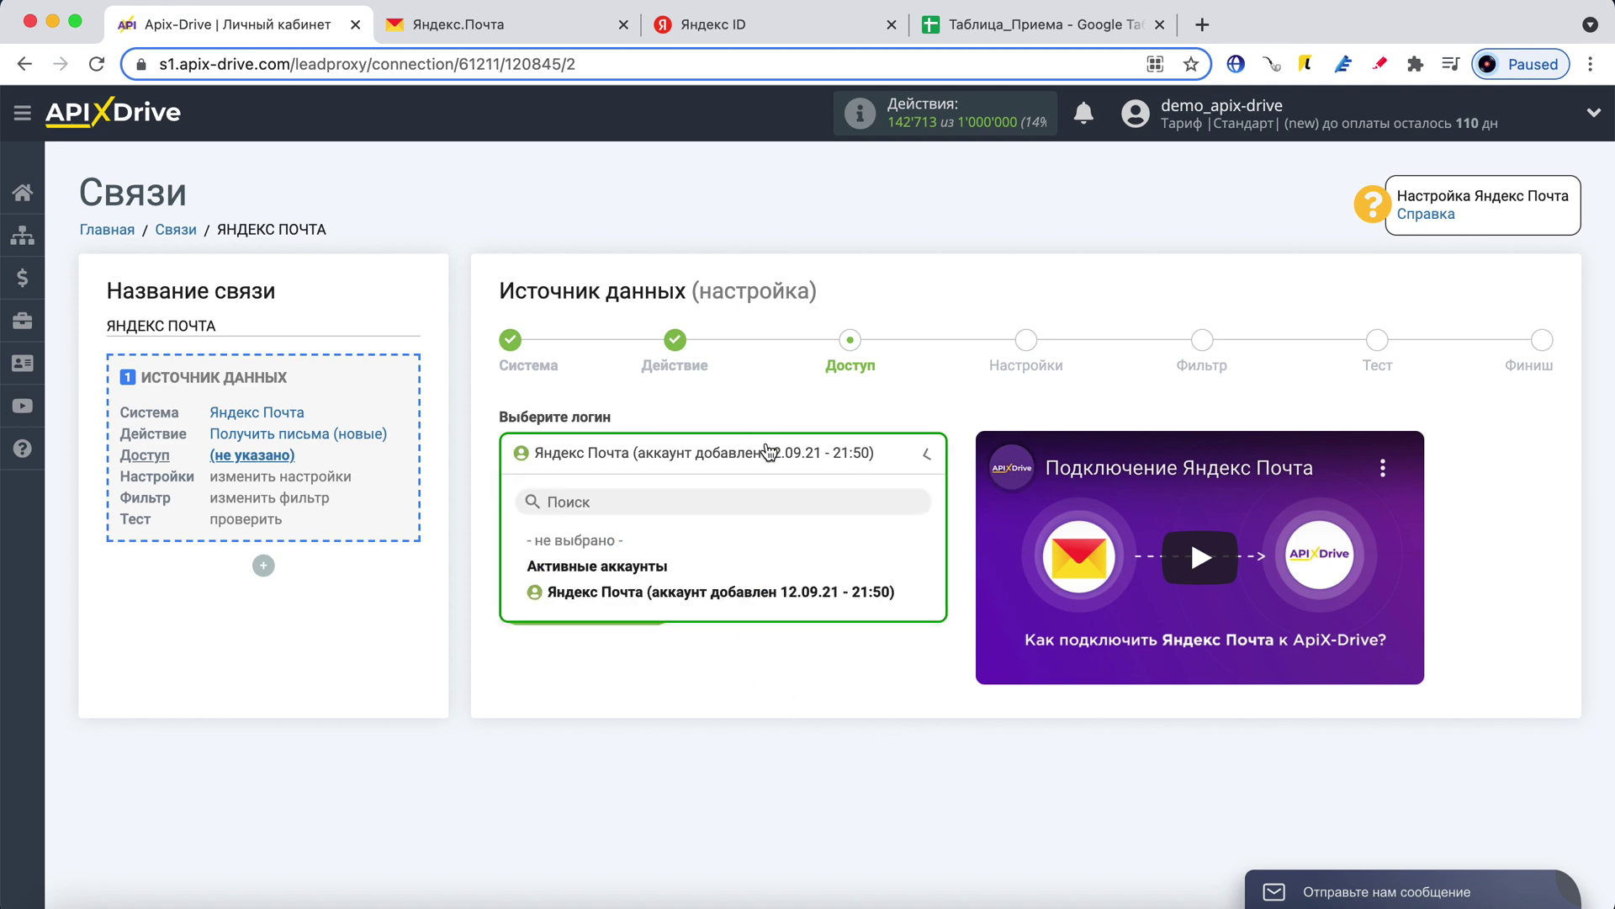
left_click(758, 593)
left_click(652, 599)
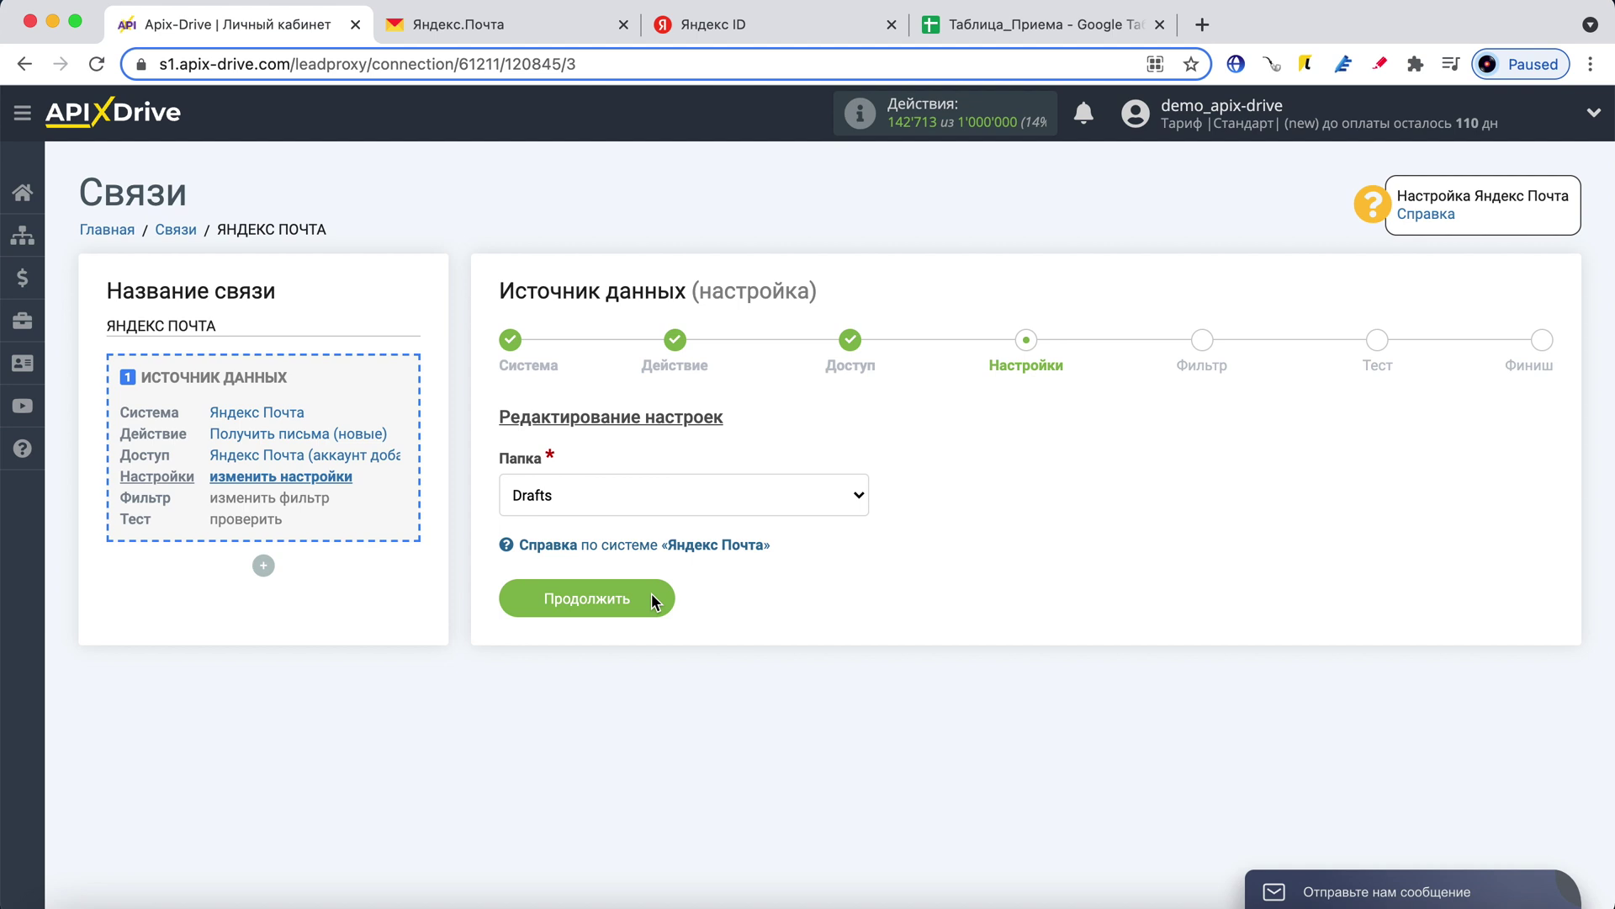
Set Папка to INBOX, skip the filter, and accept the test email to finish the source.
left_click(618, 510)
left_click(598, 526)
left_click(650, 597)
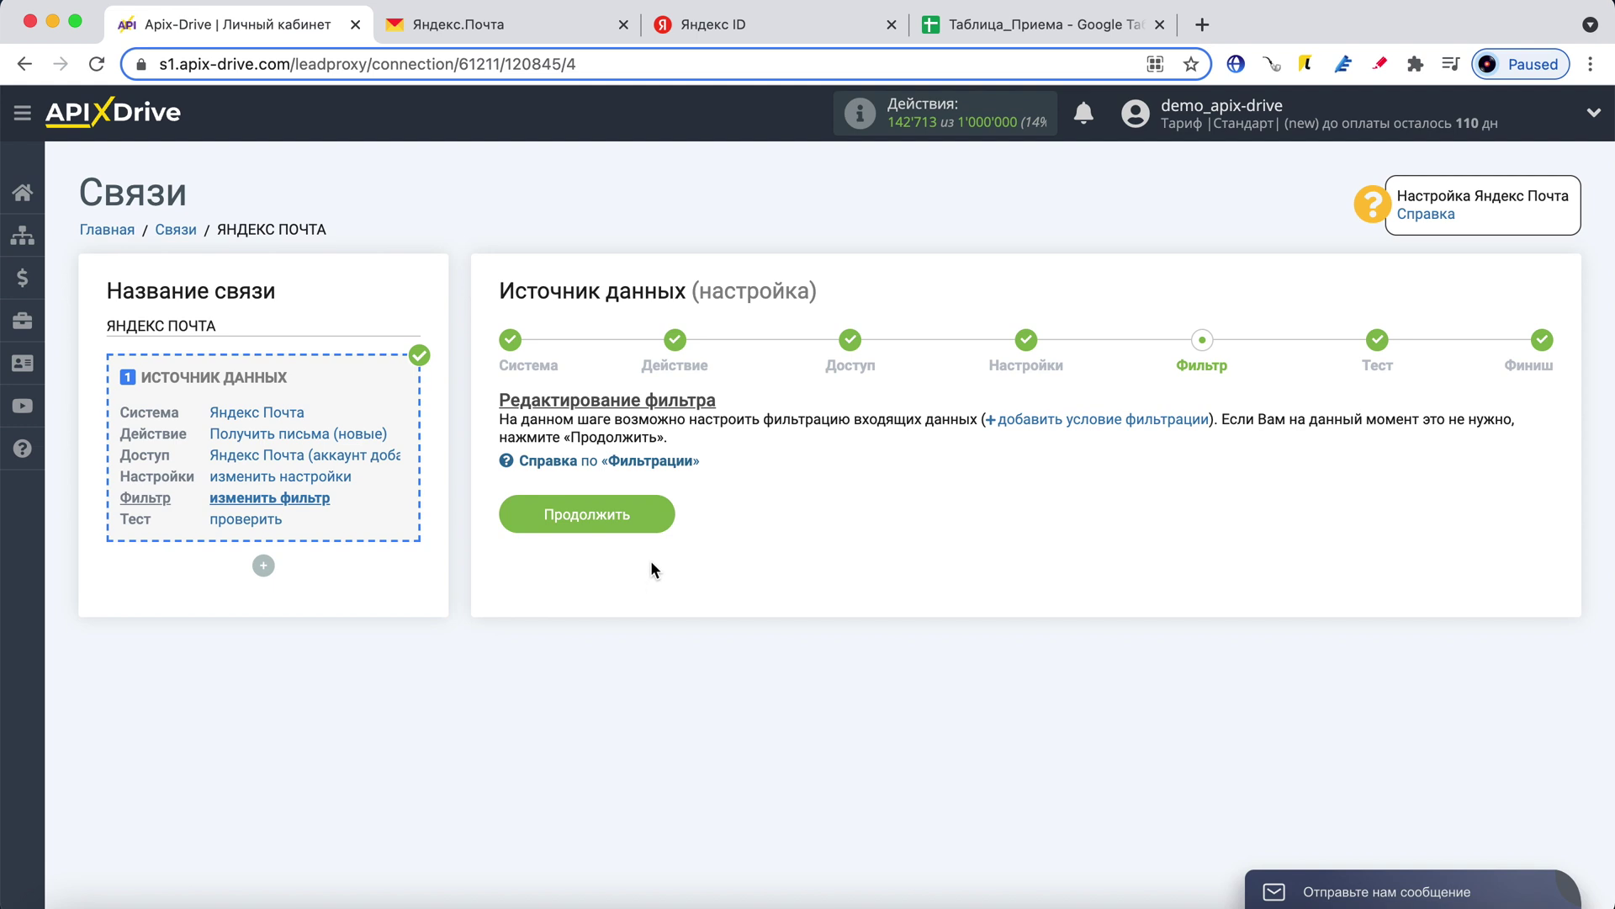
left_click(653, 516)
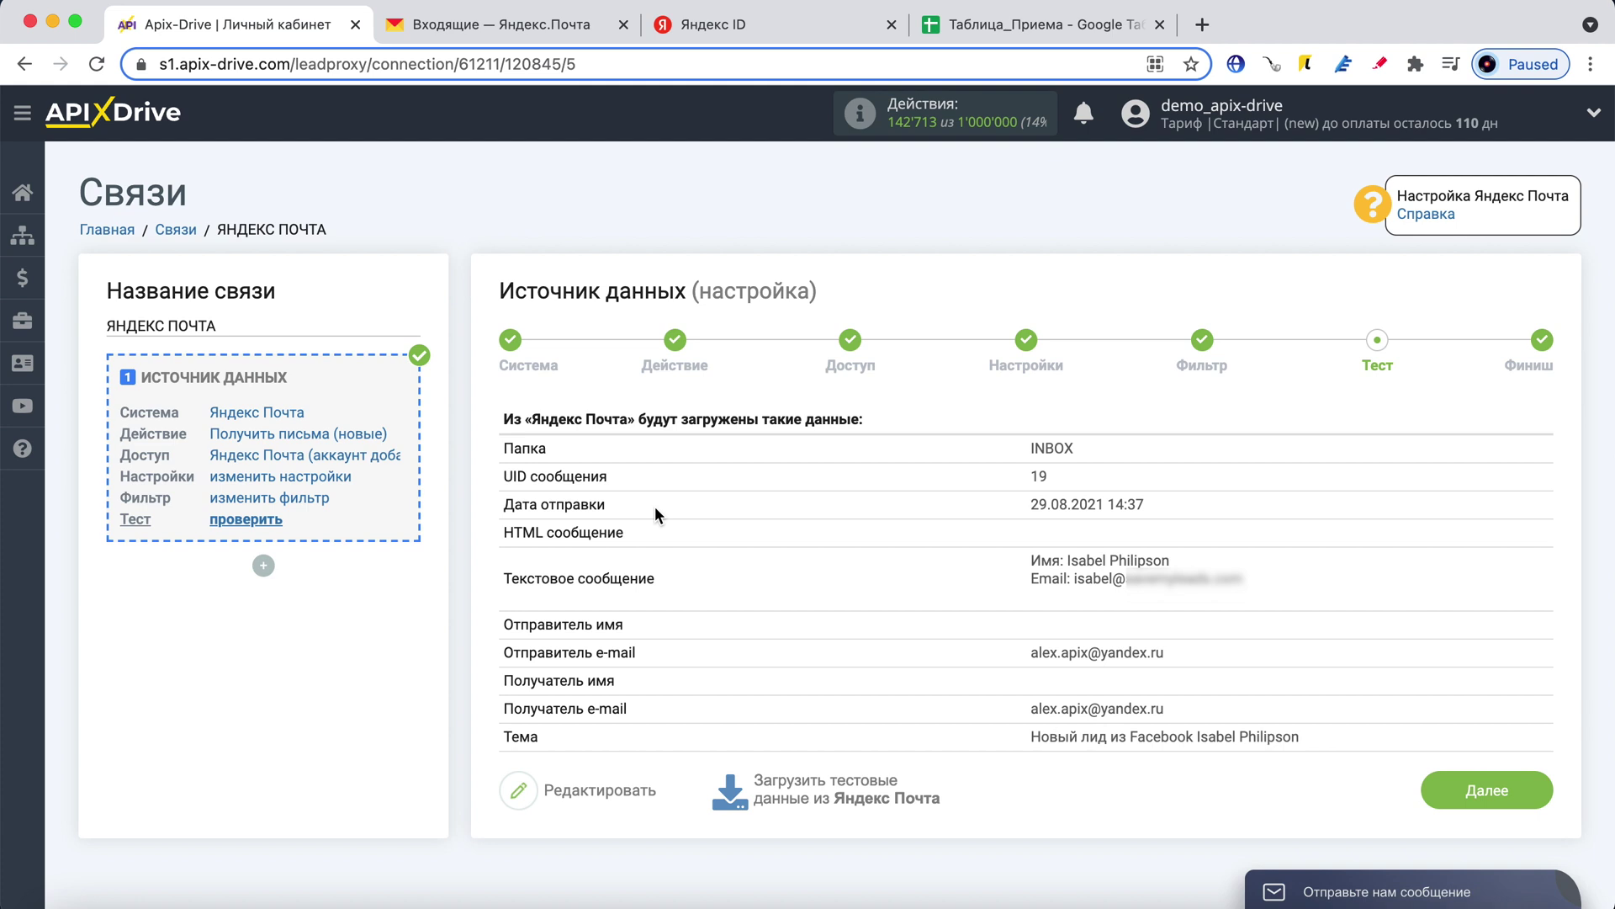
left_click(1506, 789)
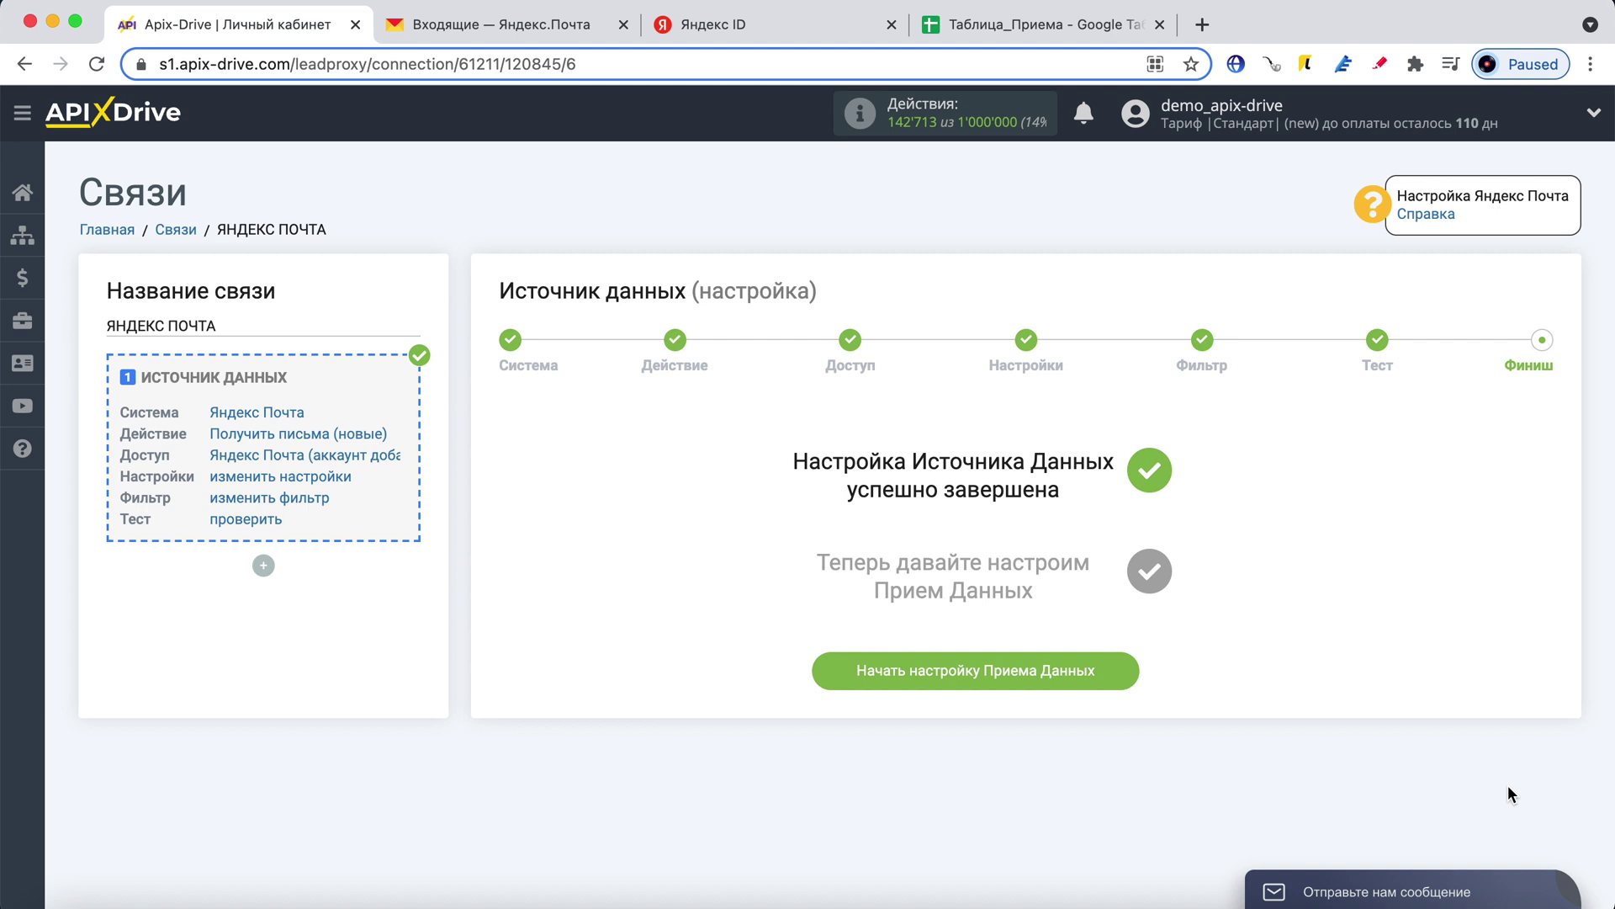
Start the data receiver setup and choose Google Sheets as the receiving system.
left_click(1094, 671)
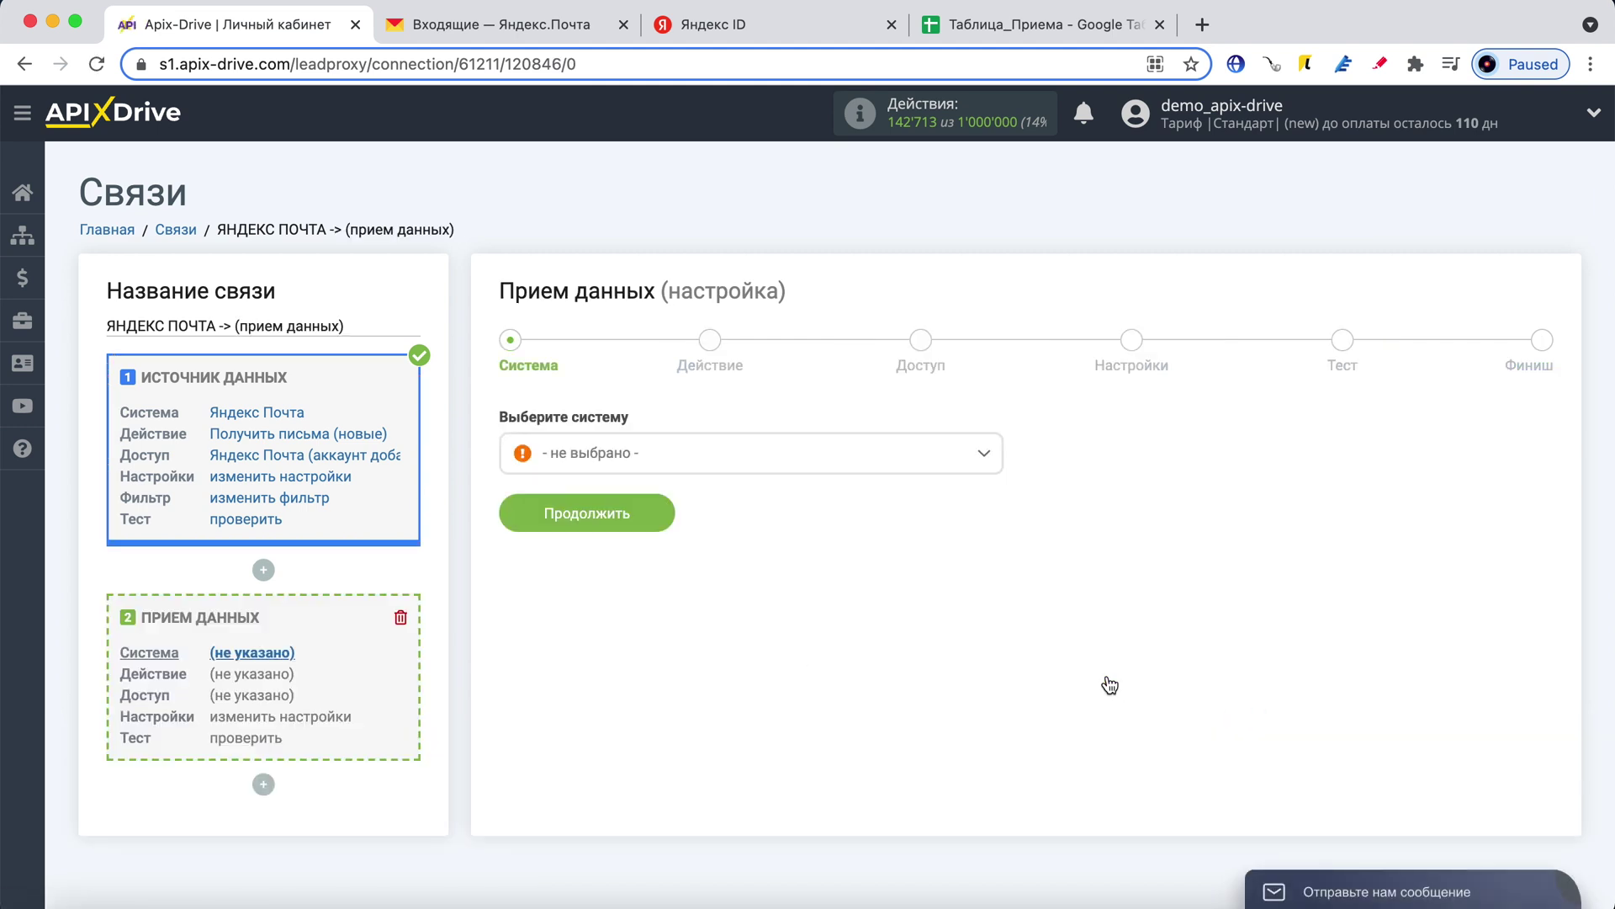
left_click(721, 462)
scroll(785, 623, "down", 5)
scroll(786, 627, "down", 10)
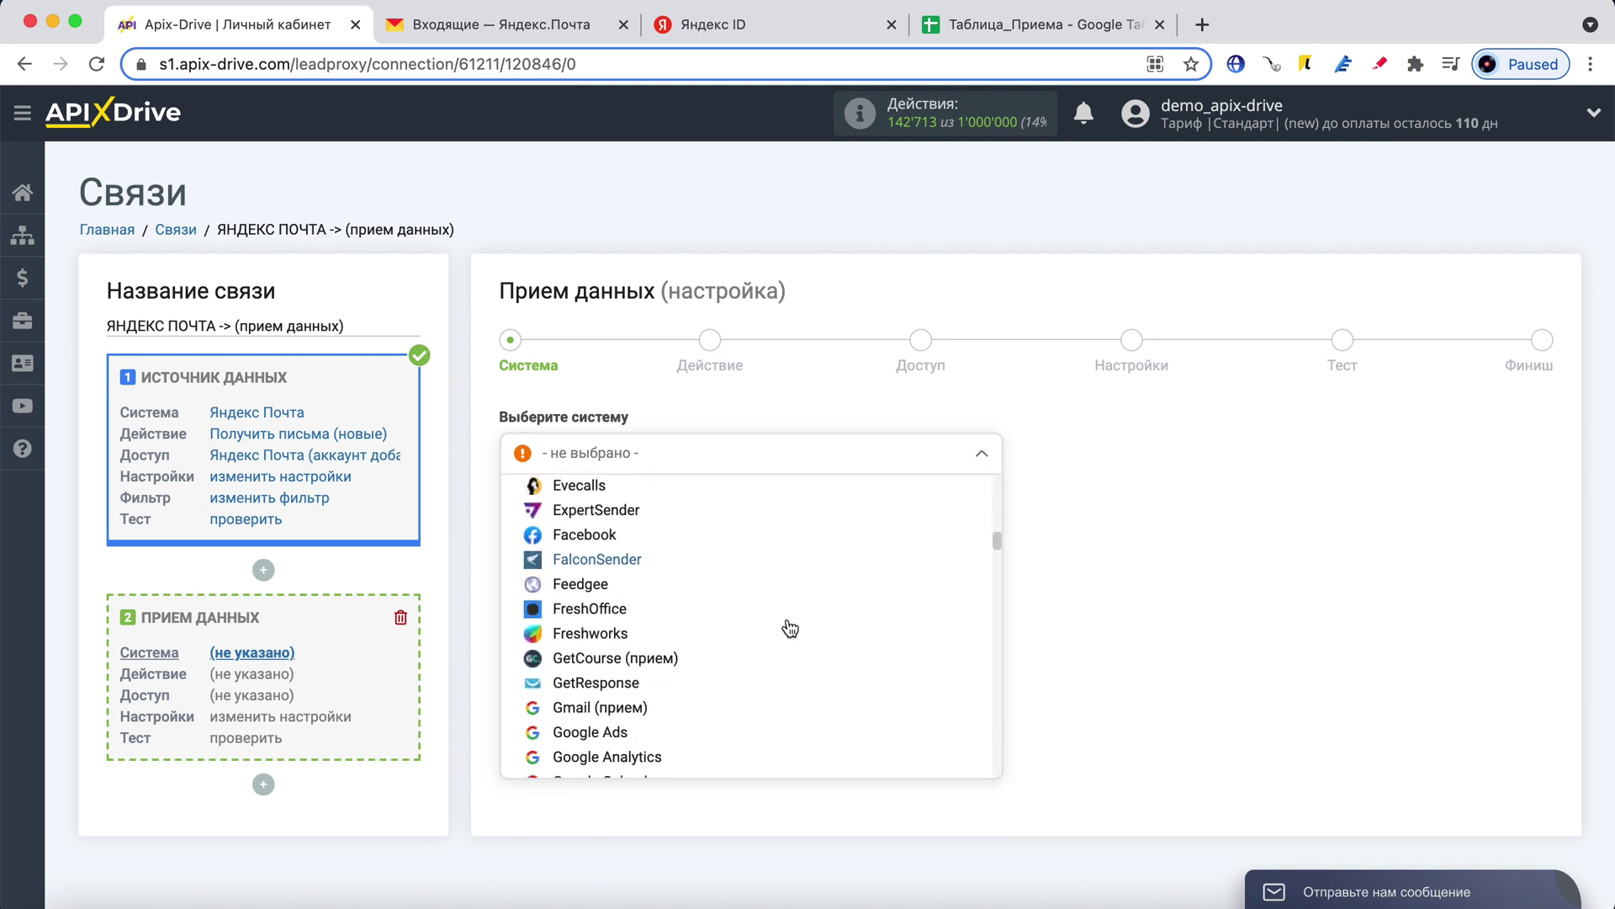
scroll(785, 627, "down", 5)
left_click(616, 565)
left_click(628, 535)
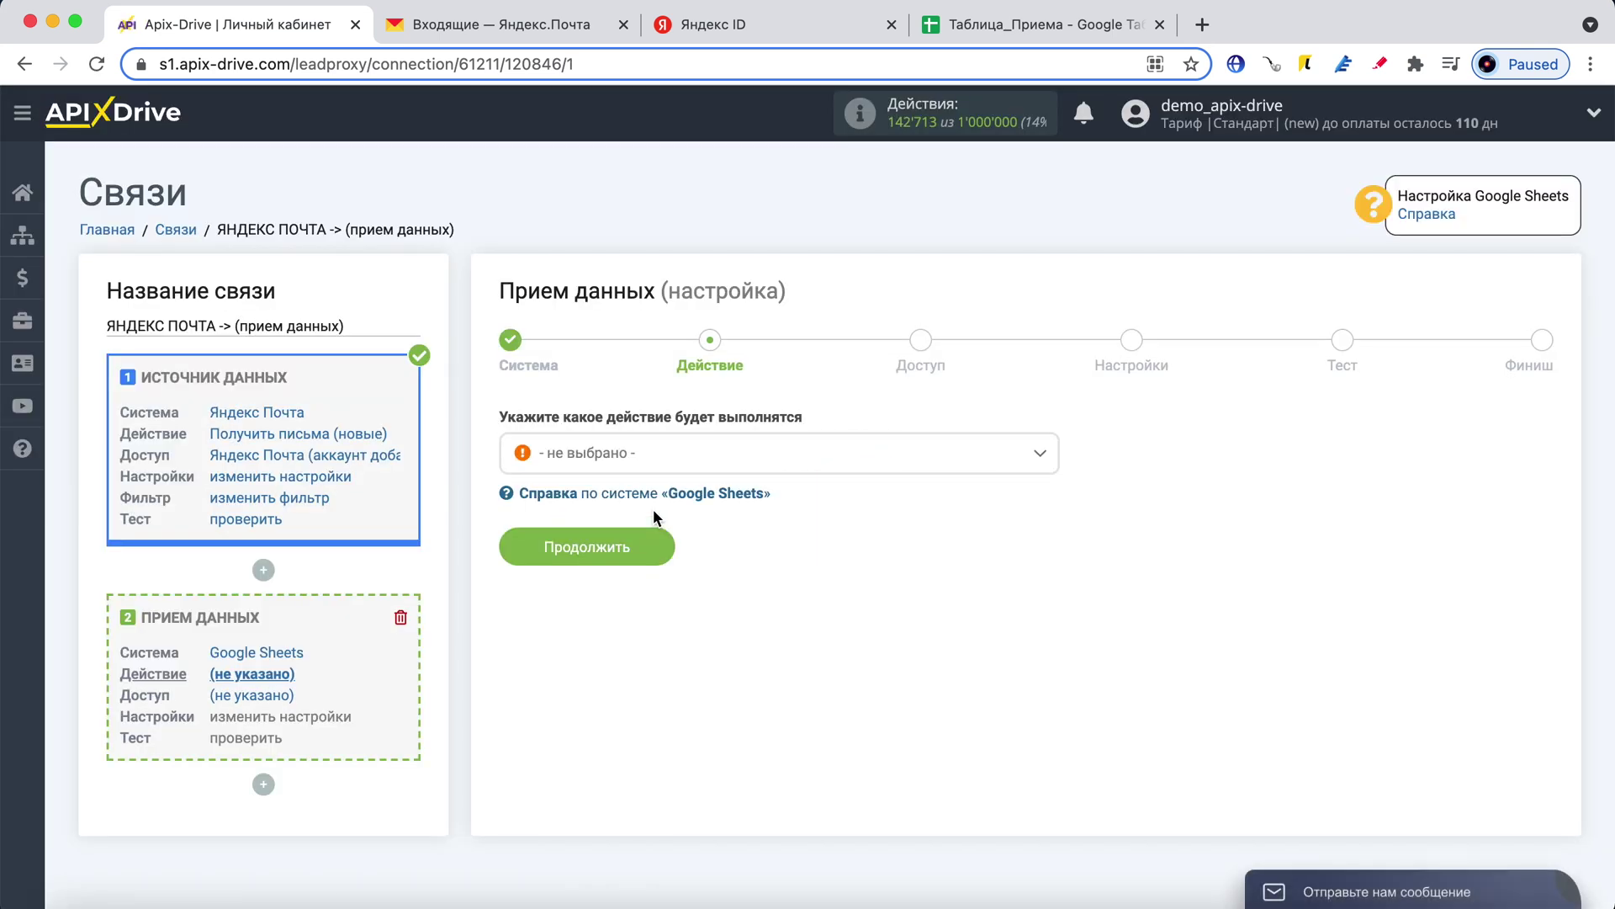
Set the receiving action to Добавить строку and continue to account access.
left_click(678, 459)
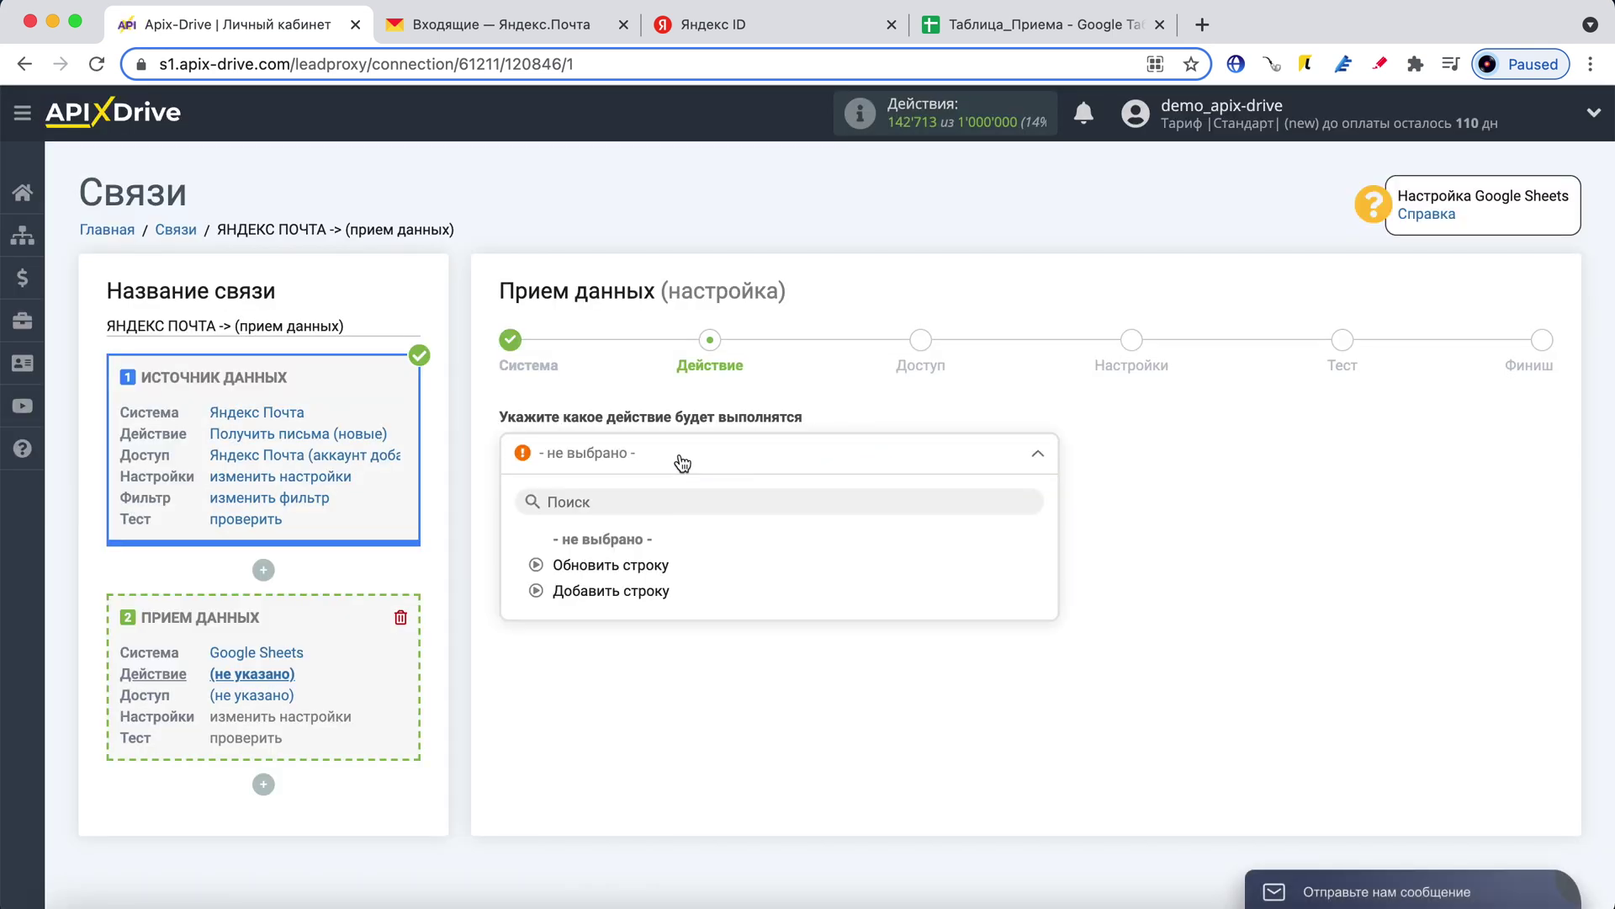
left_click(648, 591)
left_click(653, 559)
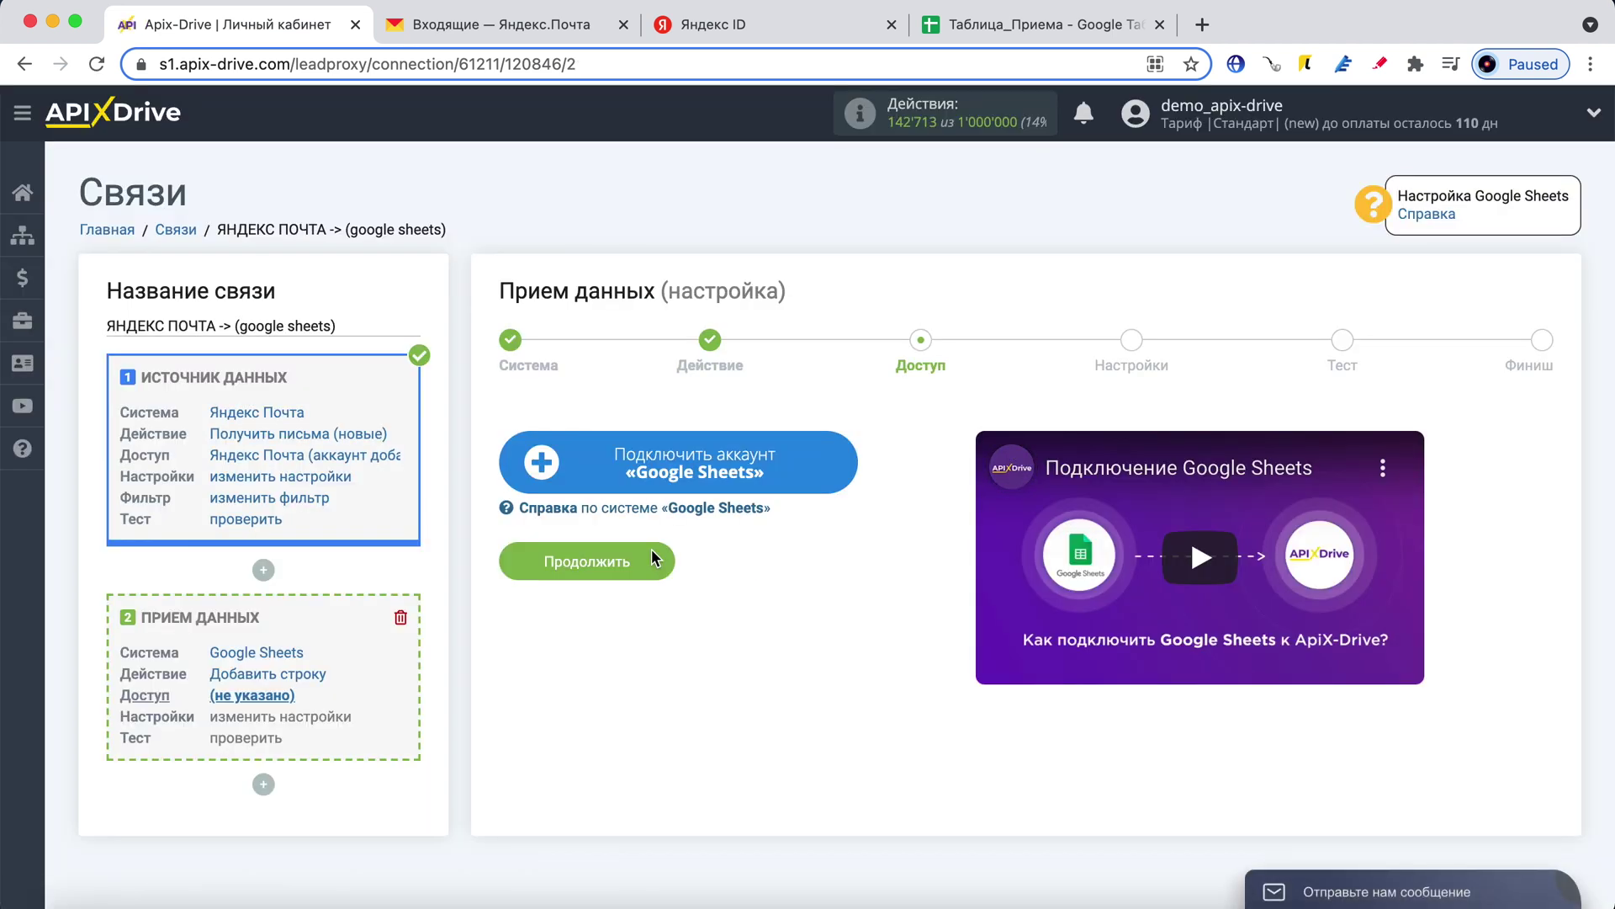
Connect the Support Google account to ApiX-Drive and allow it access.
left_click(830, 473)
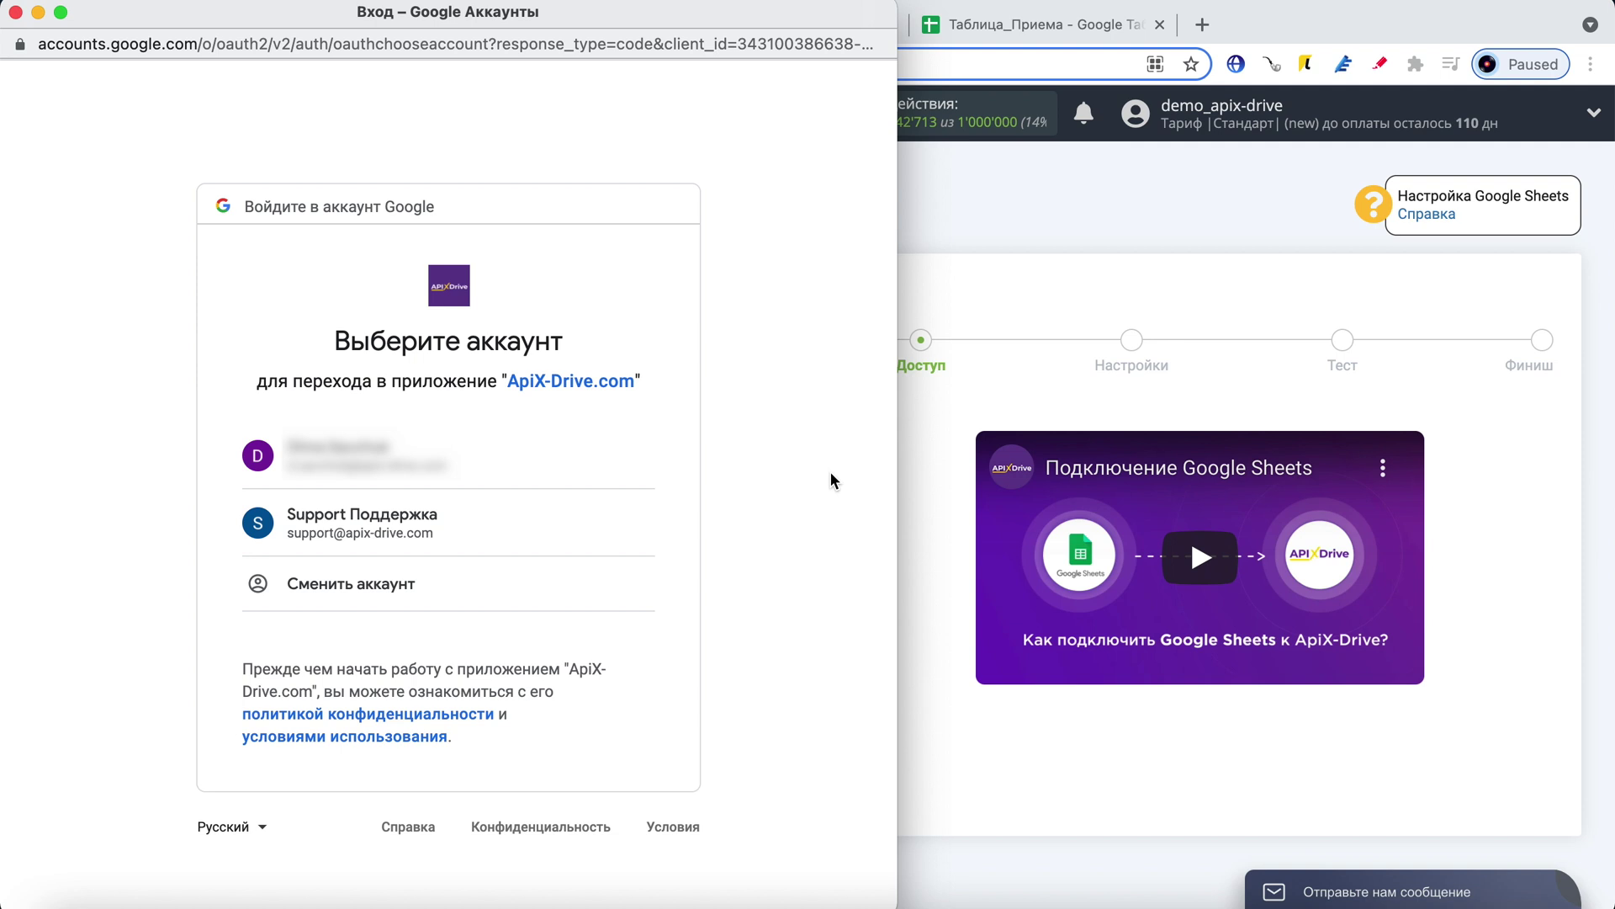
left_click(425, 516)
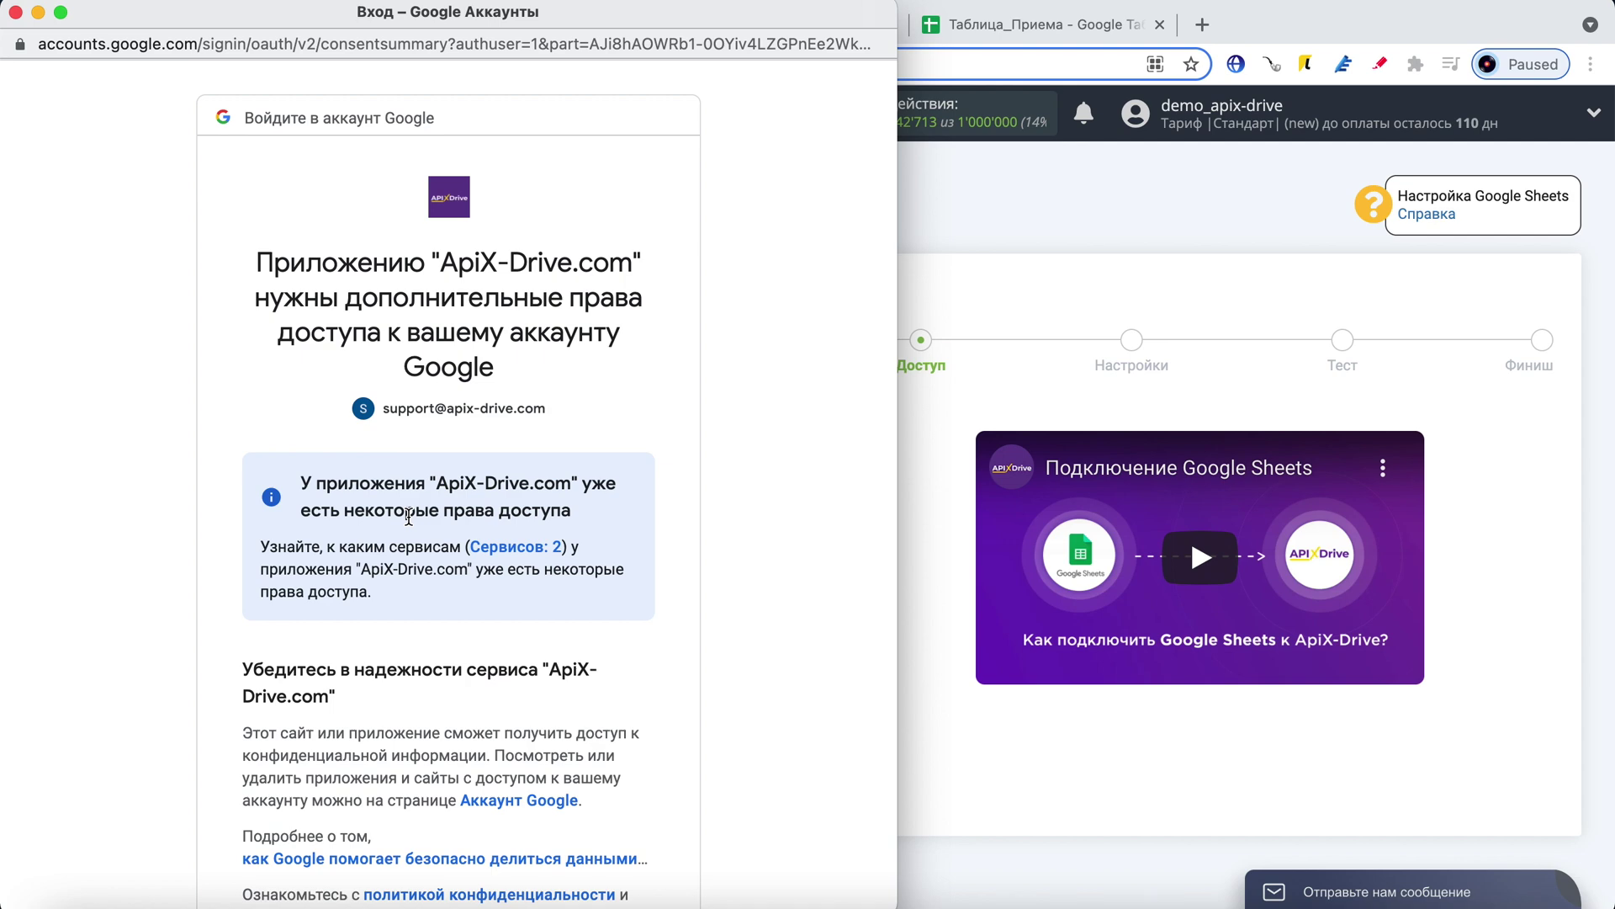
scroll(408, 516, "down", 5)
left_click(568, 747)
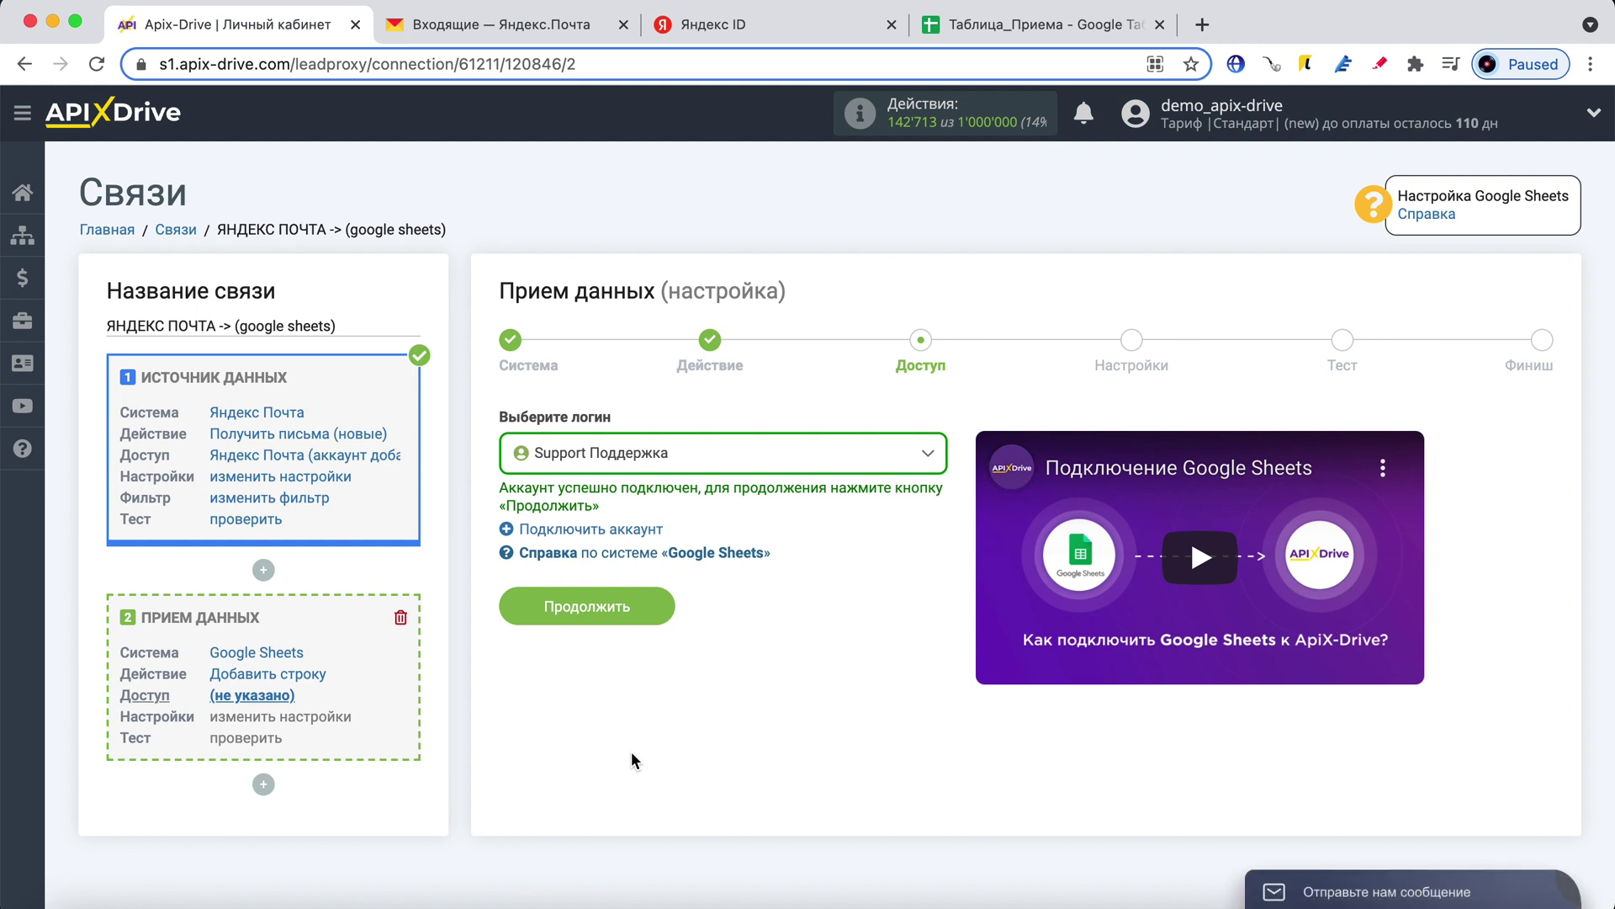
Select the connected Support Google login and continue to the settings step.
left_click(698, 452)
left_click(664, 589)
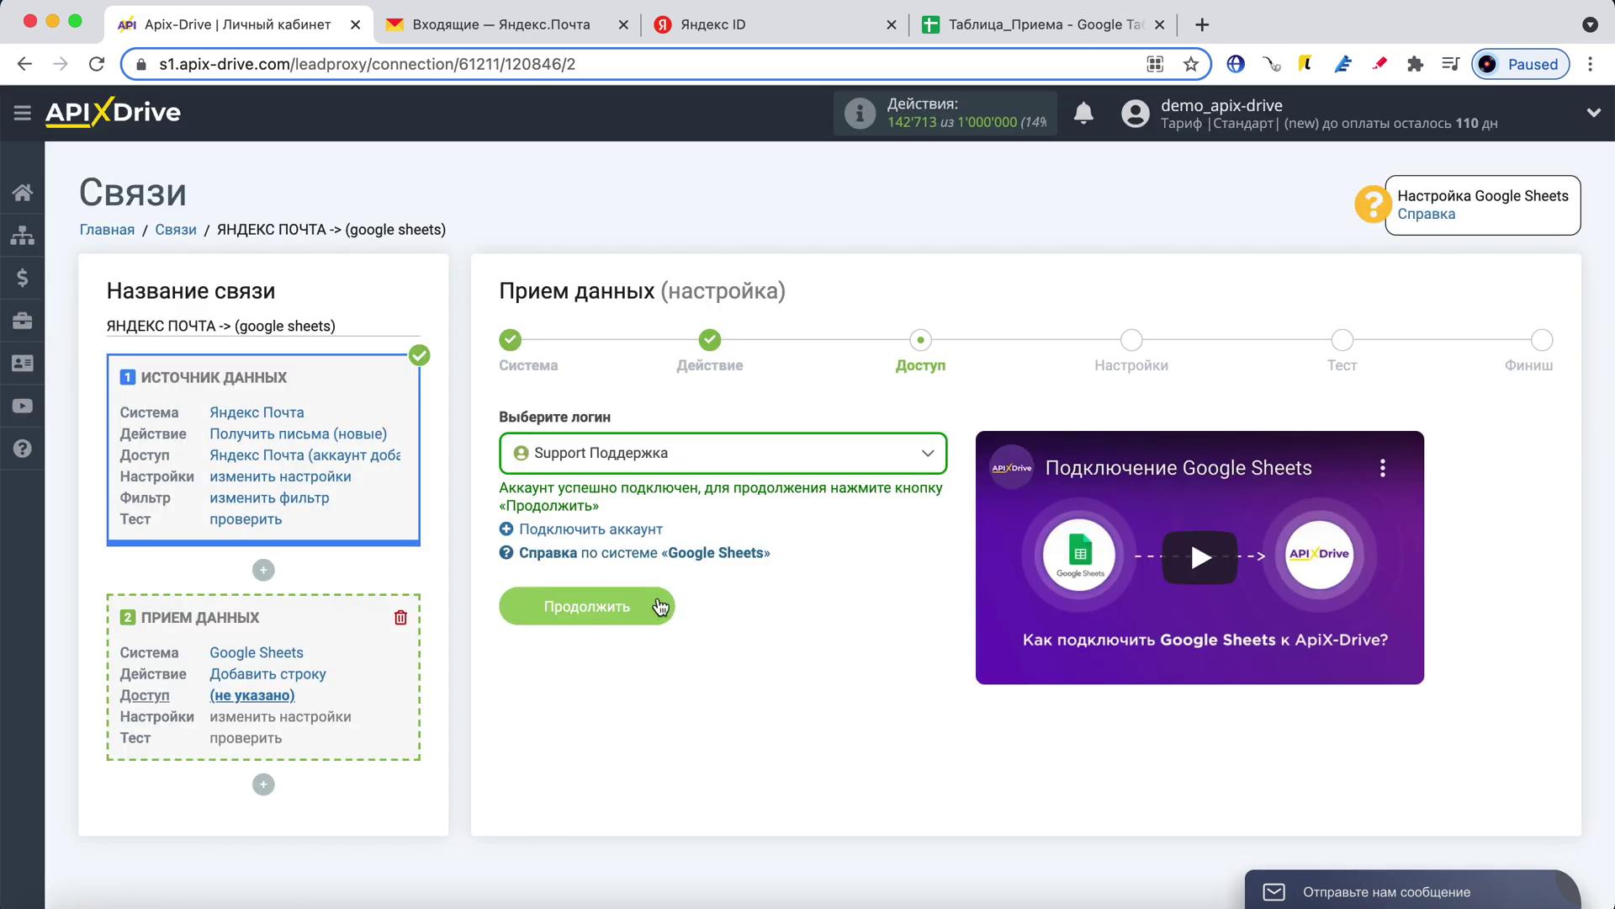
left_click(653, 602)
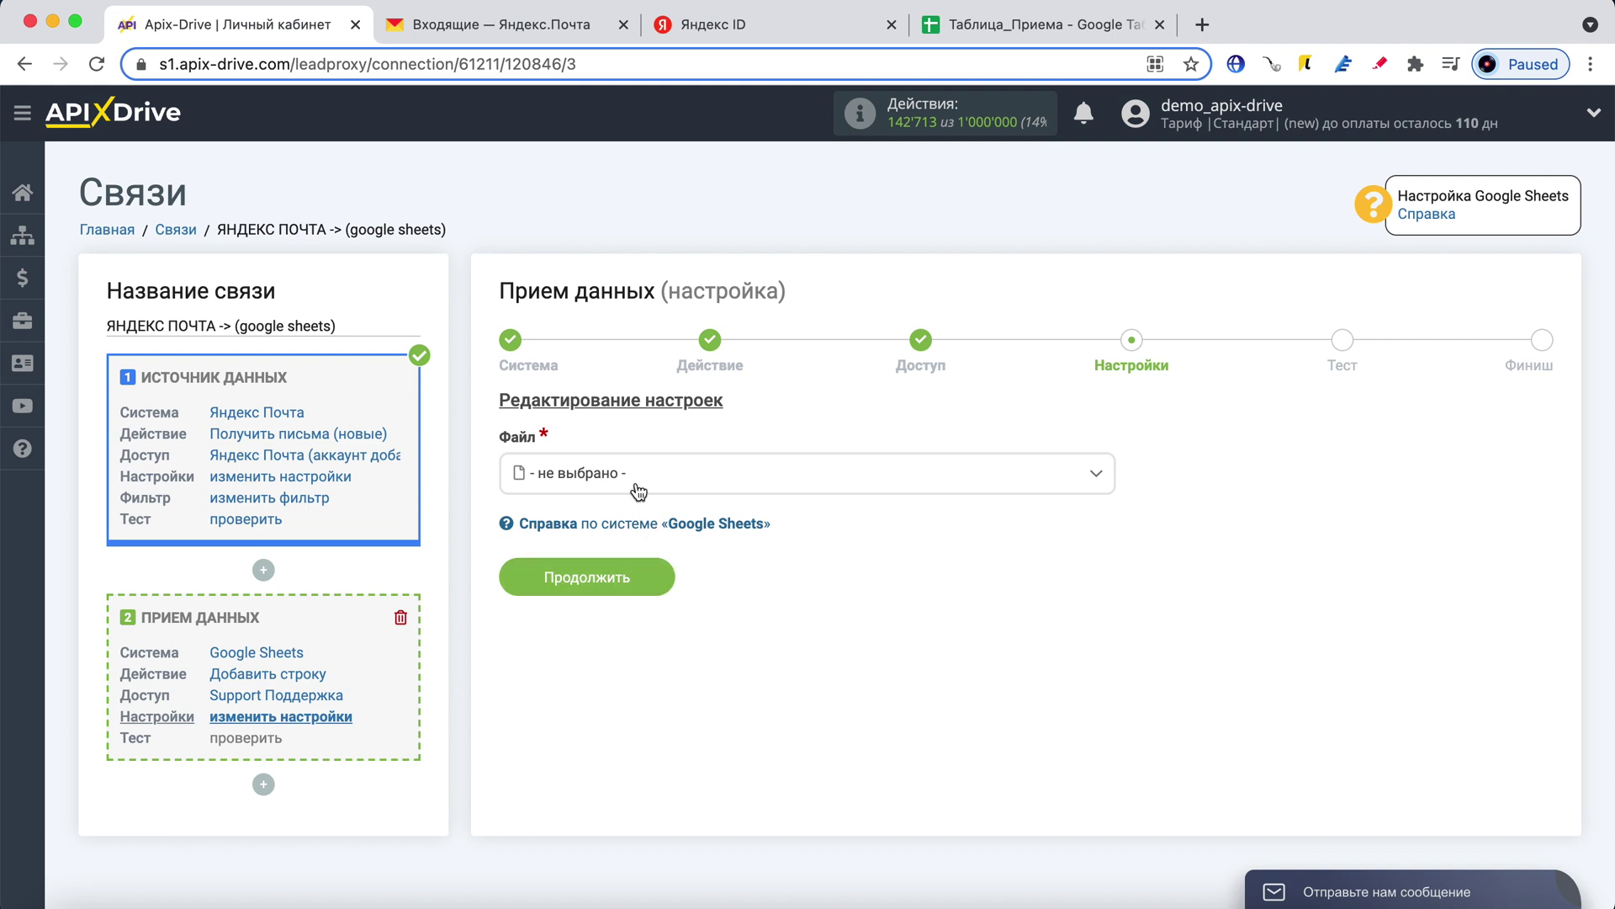
Set Файл to Таблица_Приема and Лист to Прием.
left_click(637, 490)
left_click(629, 635)
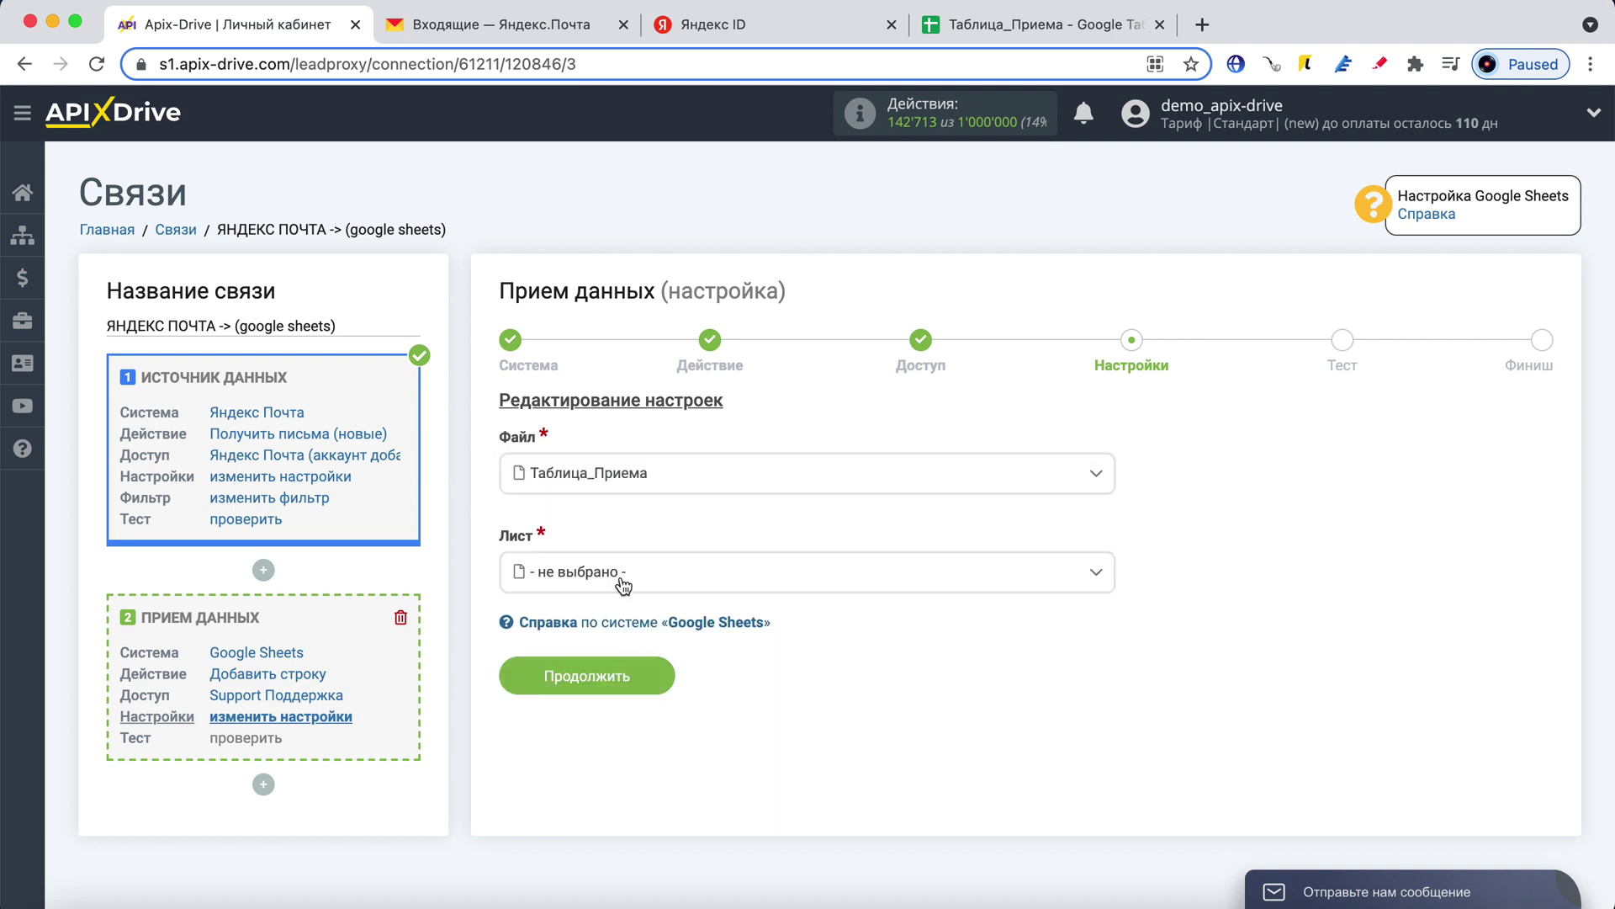
left_click(621, 580)
left_click(583, 688)
scroll(582, 683, "down", 5)
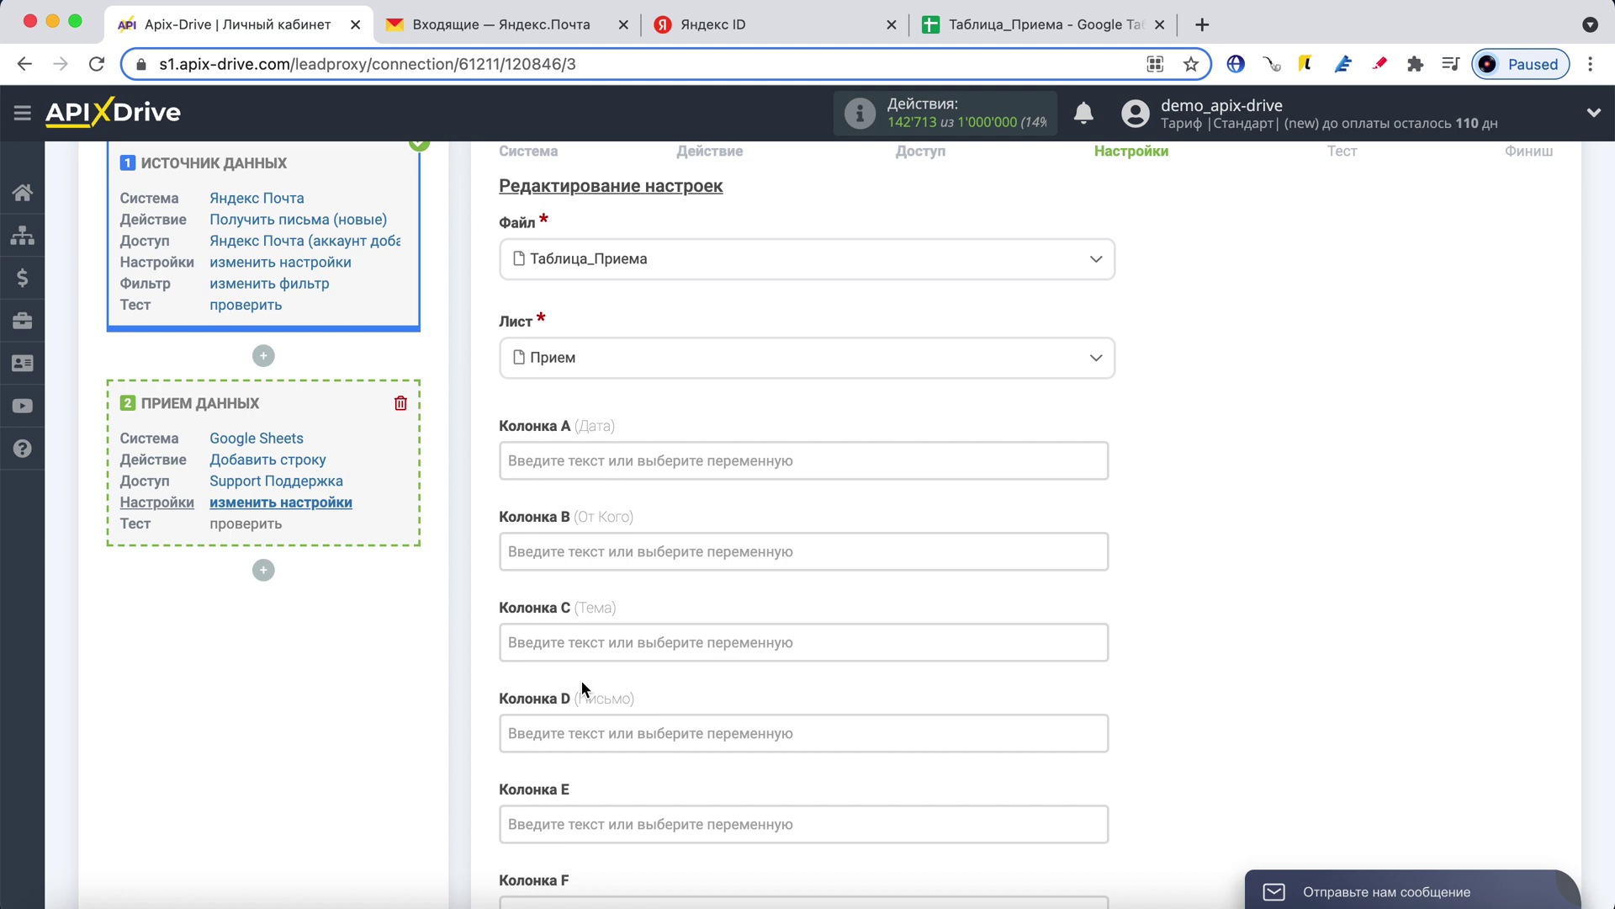
Map Колонка A to Дата отправки and Колонка B to Отправитель e-mail.
left_click(594, 461)
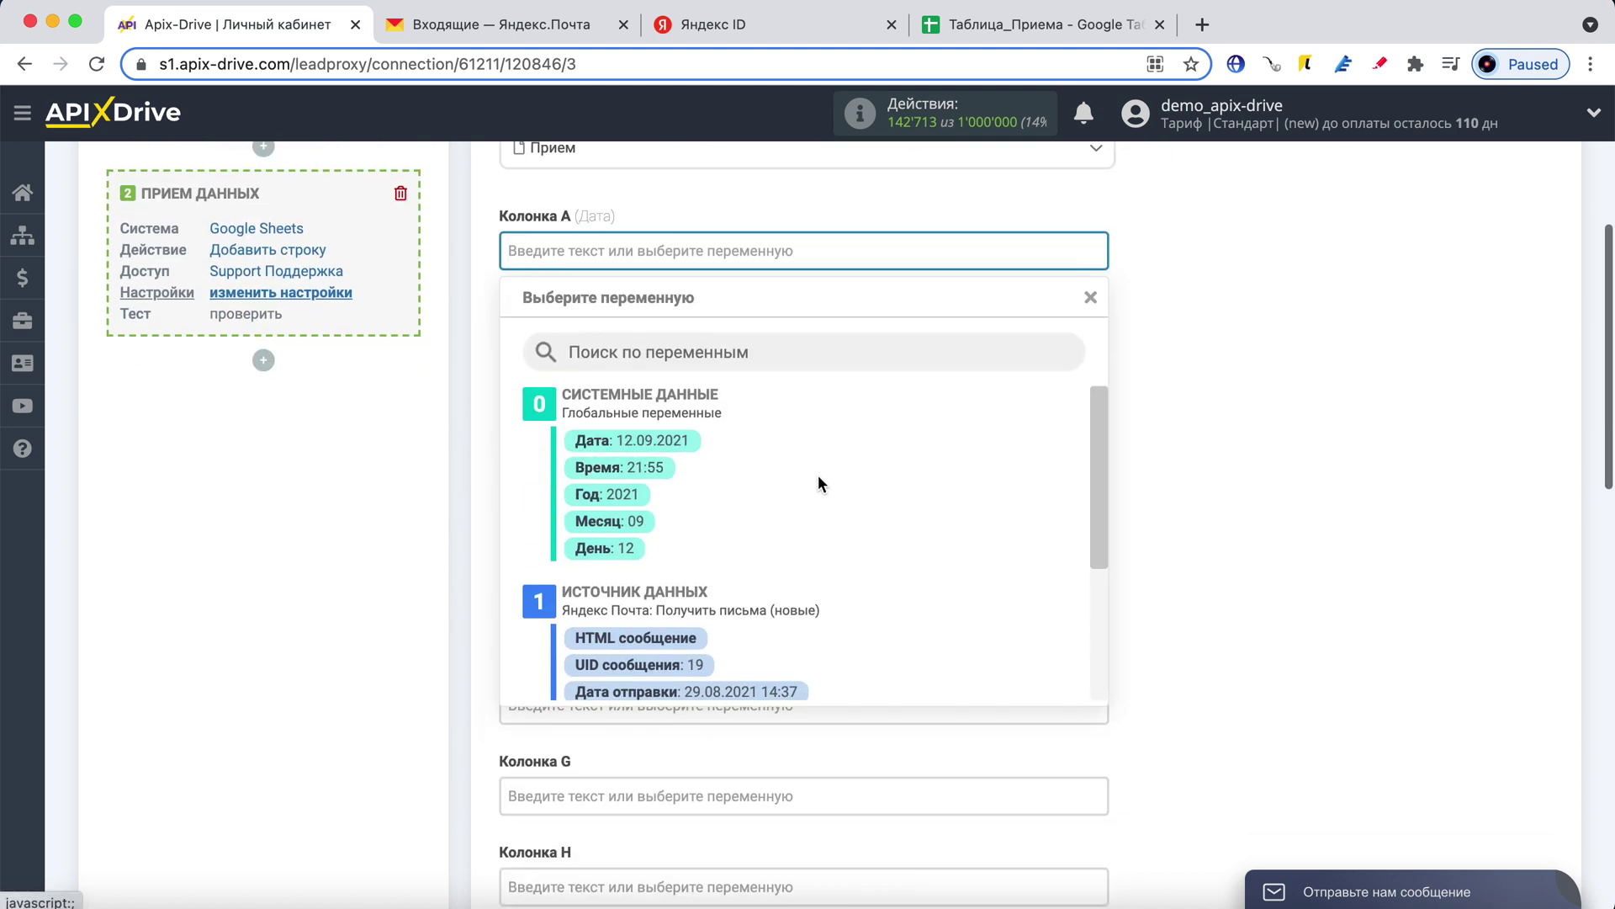
scroll(818, 475, "down", 1)
scroll(845, 477, "down", 1)
left_click(721, 583)
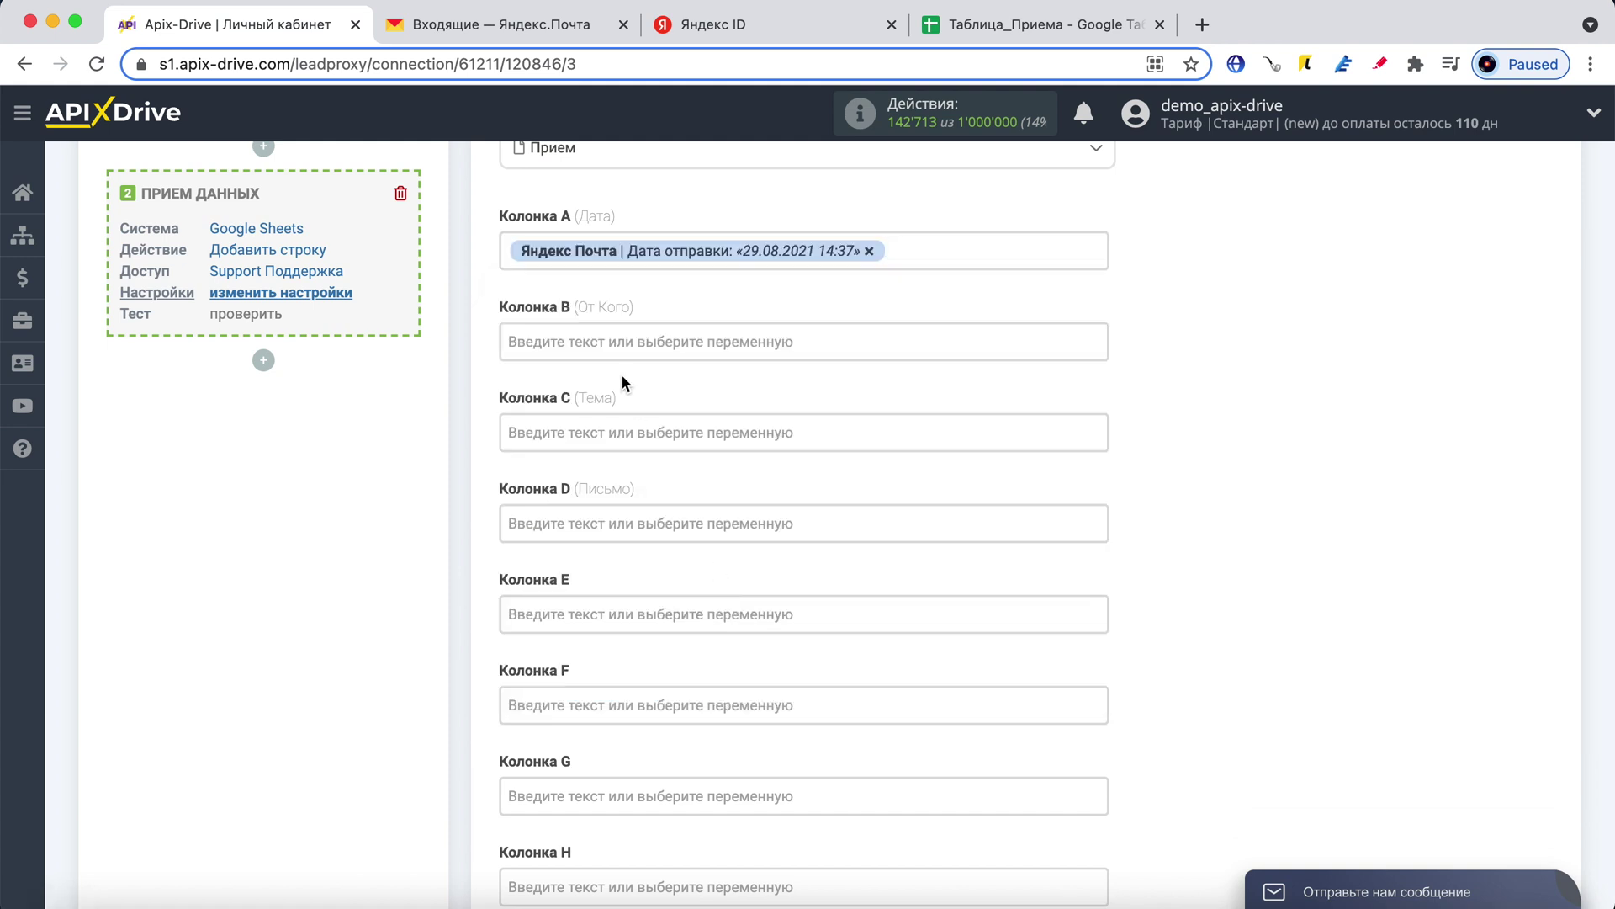
left_click(612, 344)
scroll(921, 460, "down", 1)
scroll(920, 460, "down", 2)
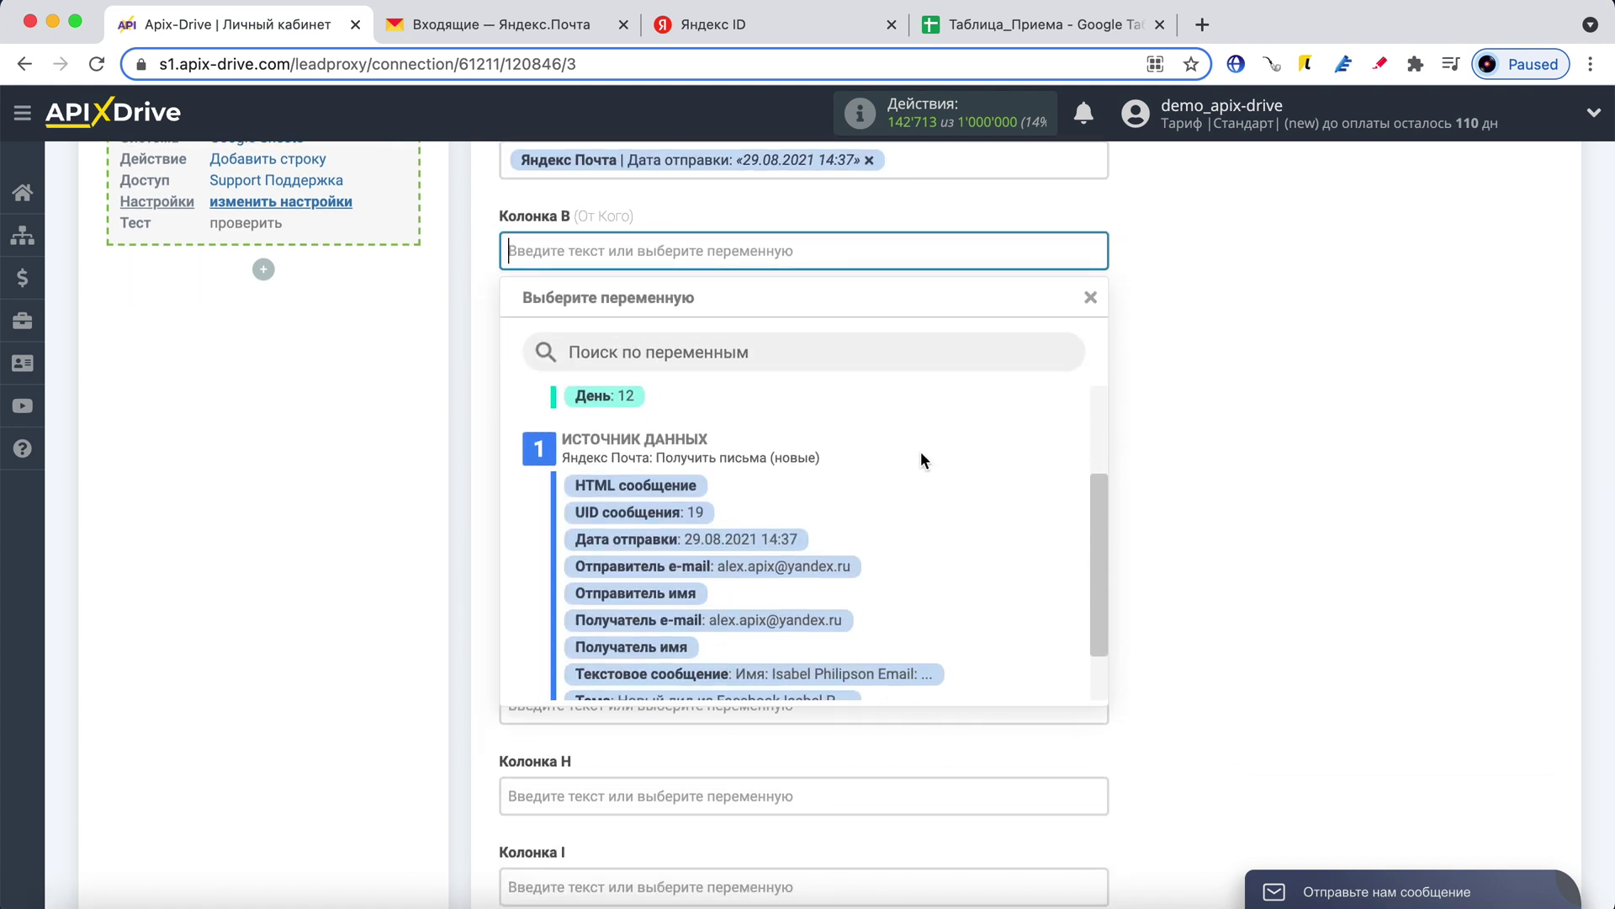
scroll(920, 461, "down", 1)
left_click(770, 493)
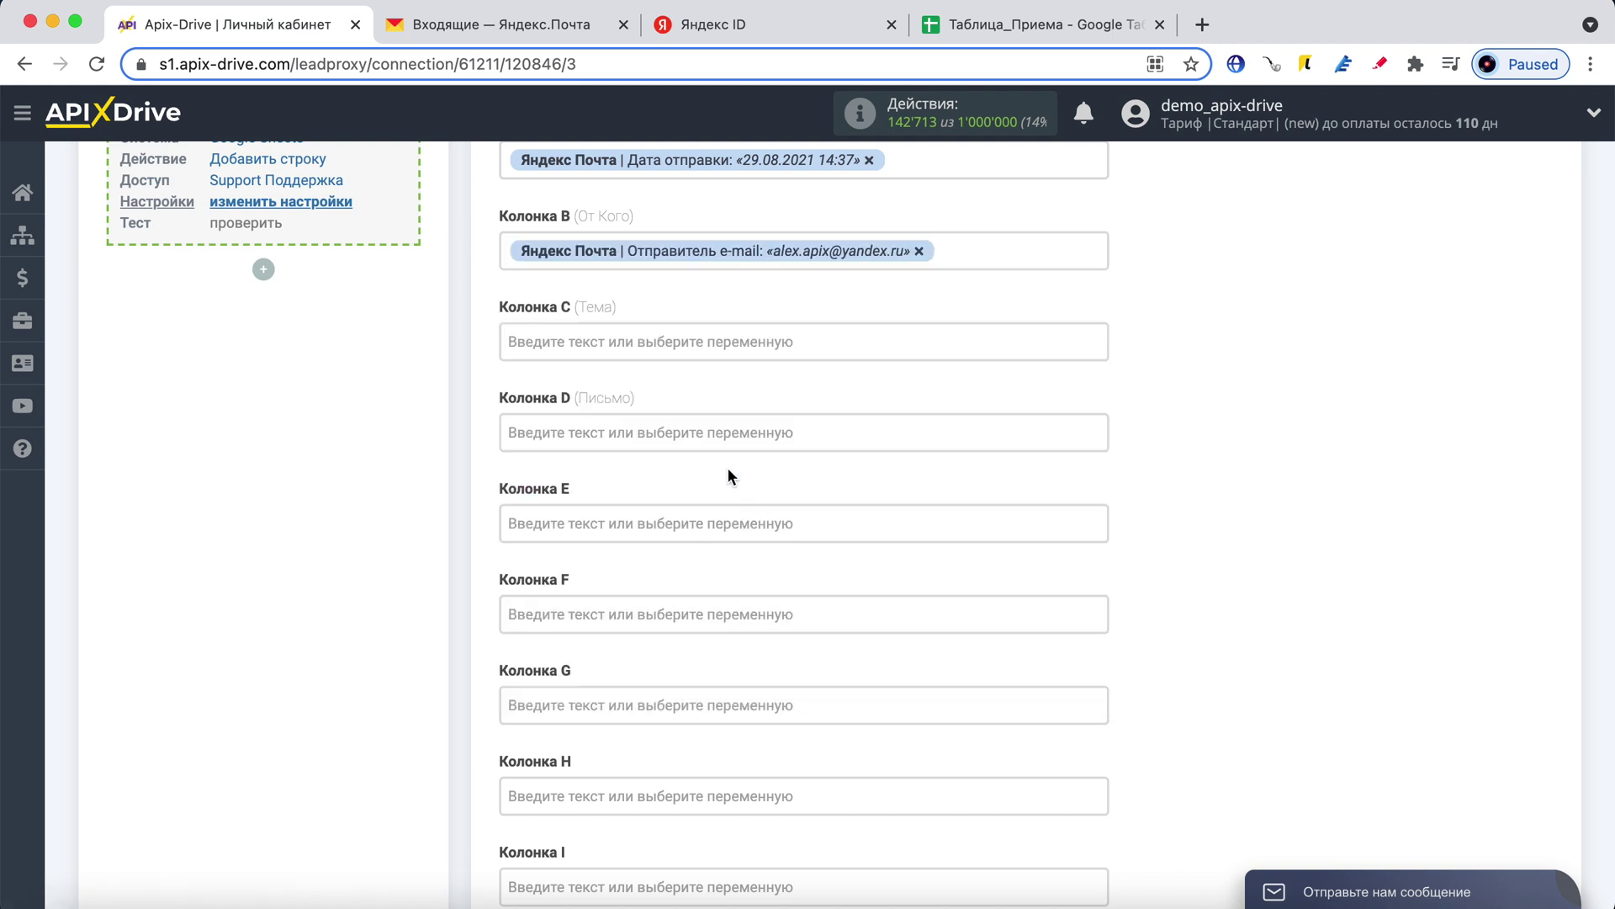
Map Колонка C to Тема and Колонка D to Текстовое сообщение, then continue to testing.
left_click(659, 347)
scroll(956, 503, "down", 3)
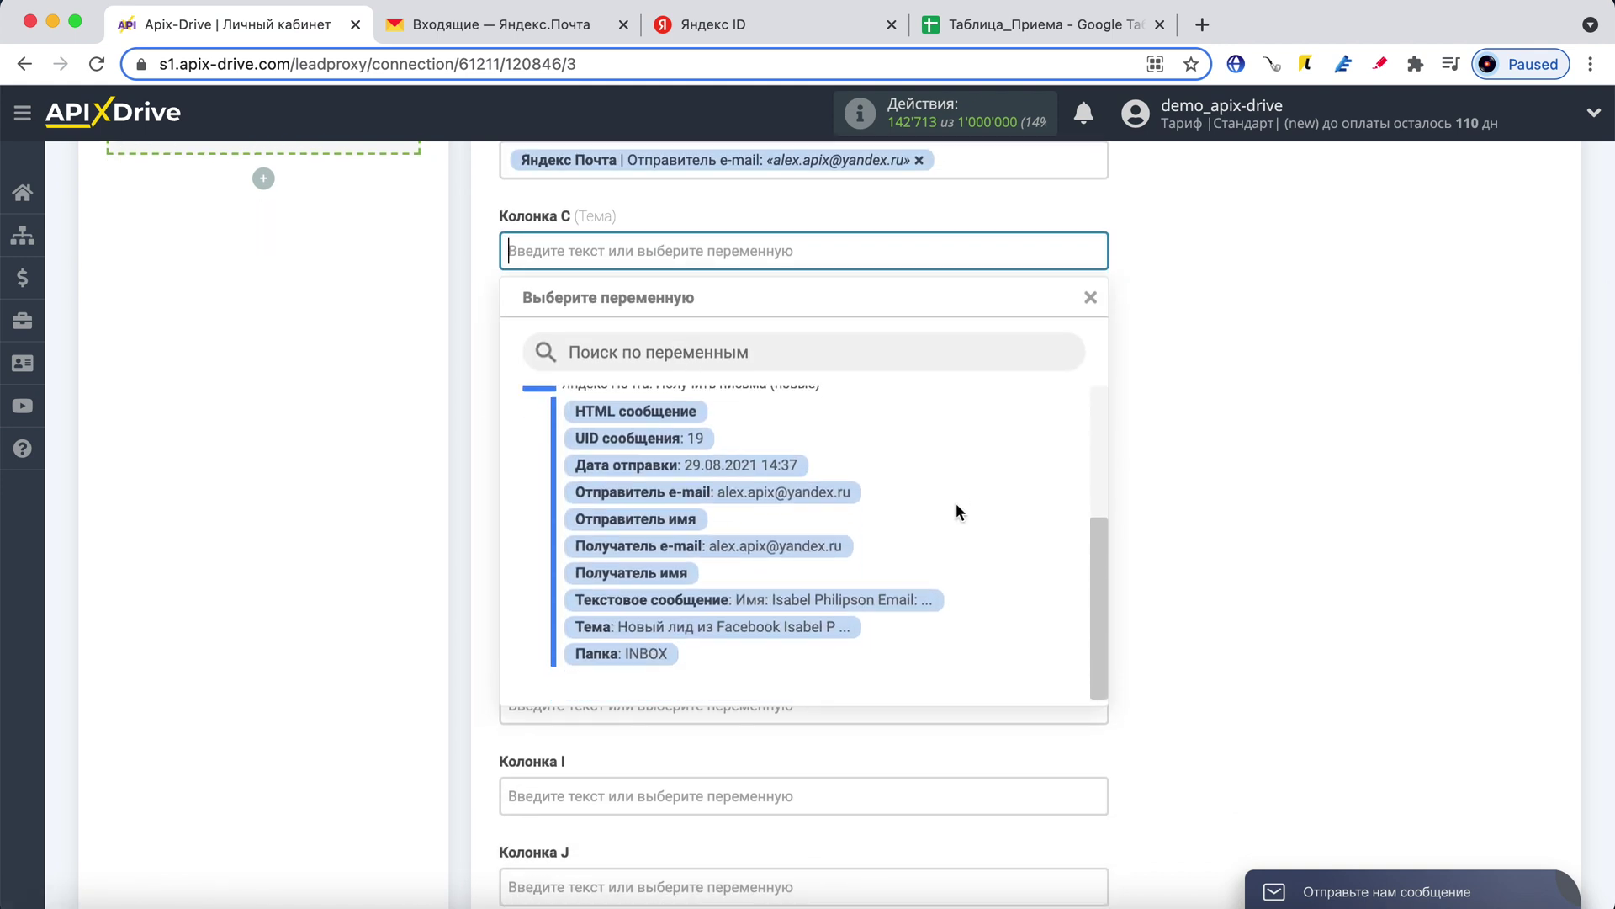
left_click(732, 627)
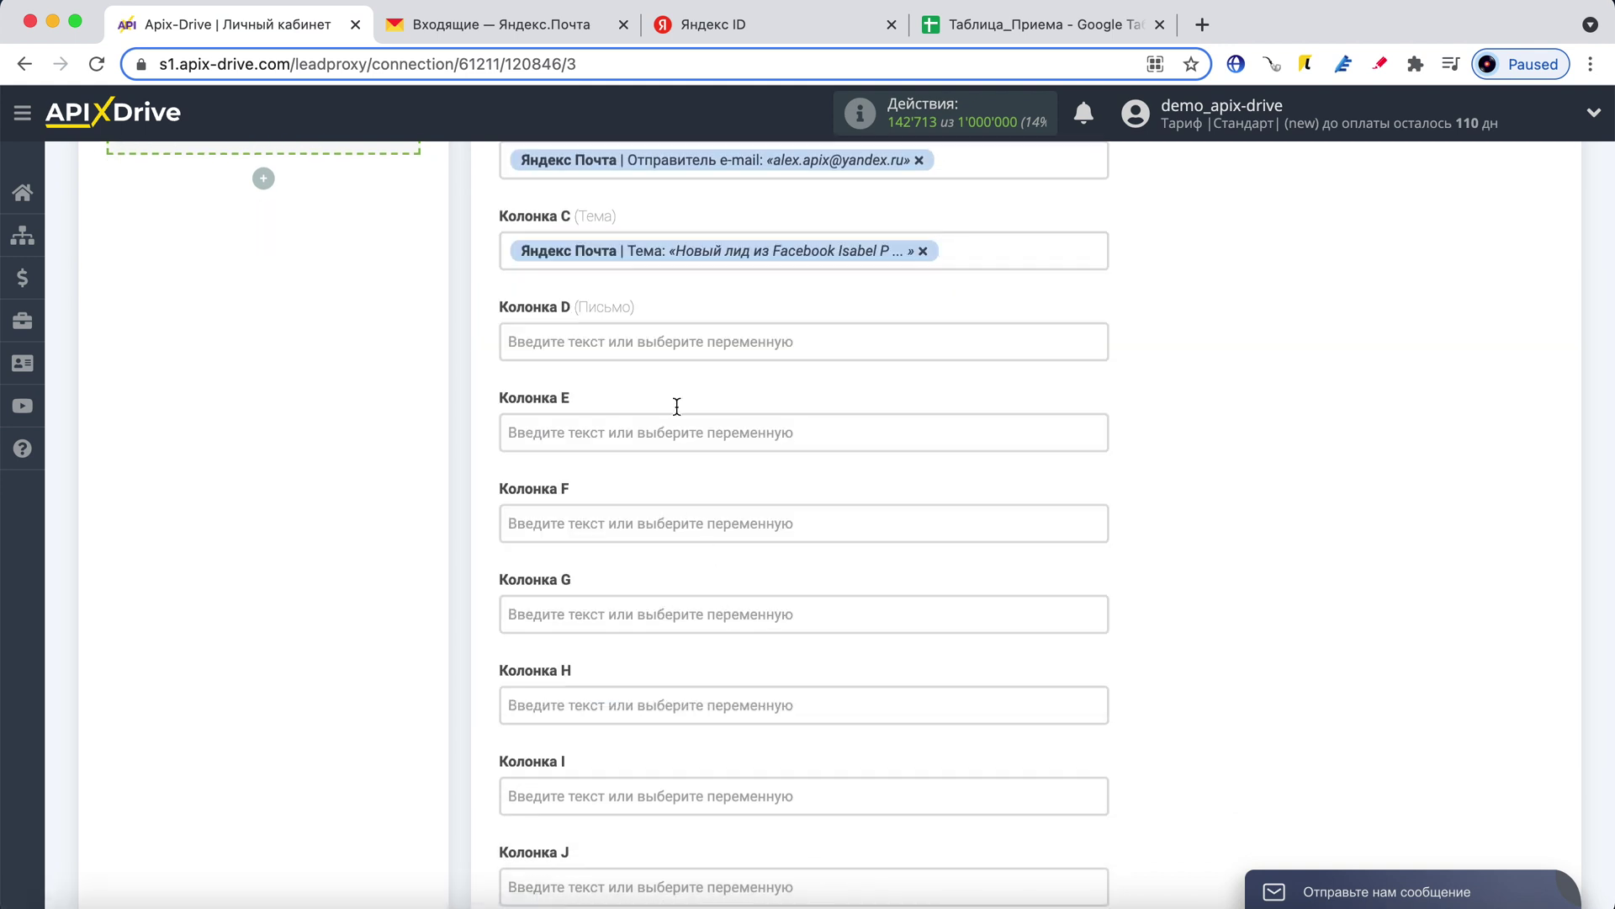
left_click(690, 342)
scroll(990, 560, "down", 3)
scroll(977, 560, "down", 3)
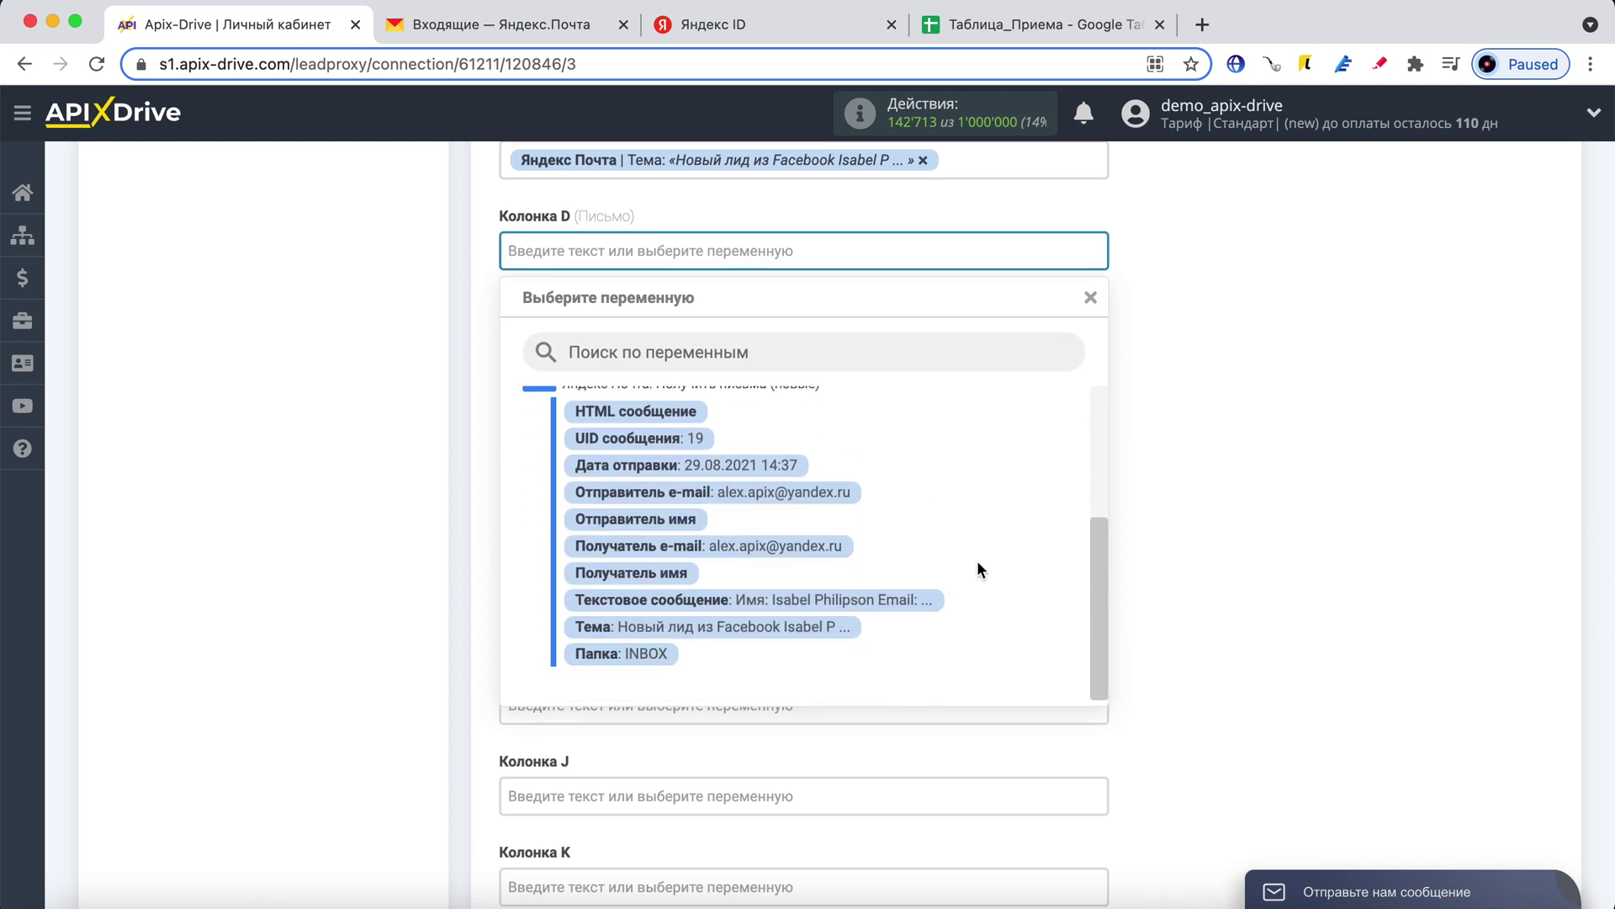
left_click(836, 601)
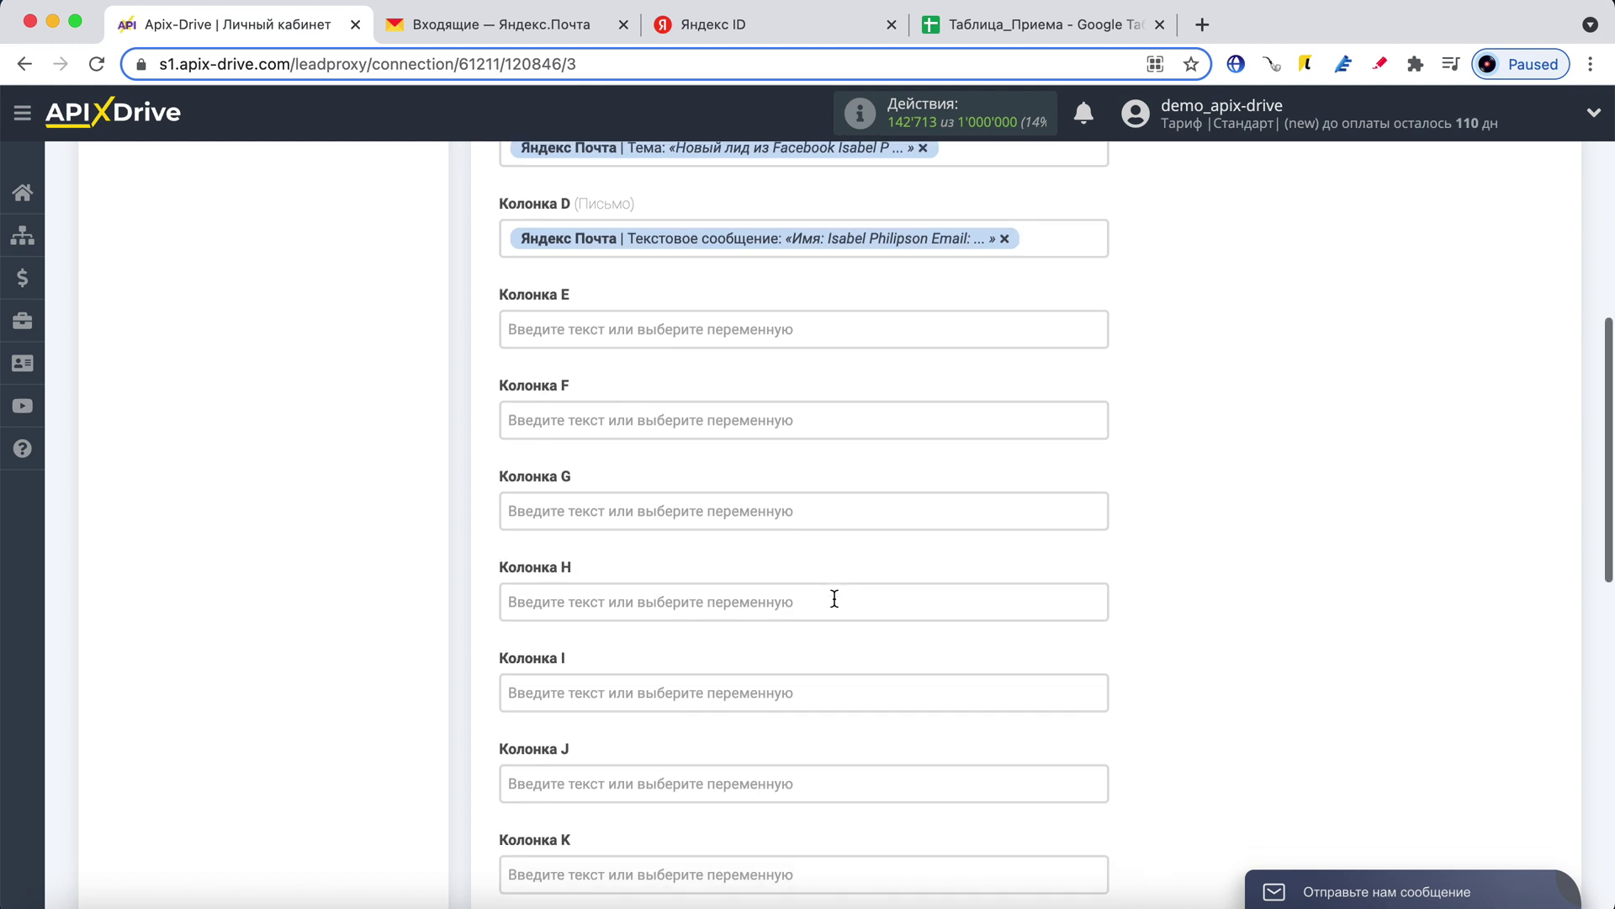
scroll(834, 597, "down", 10)
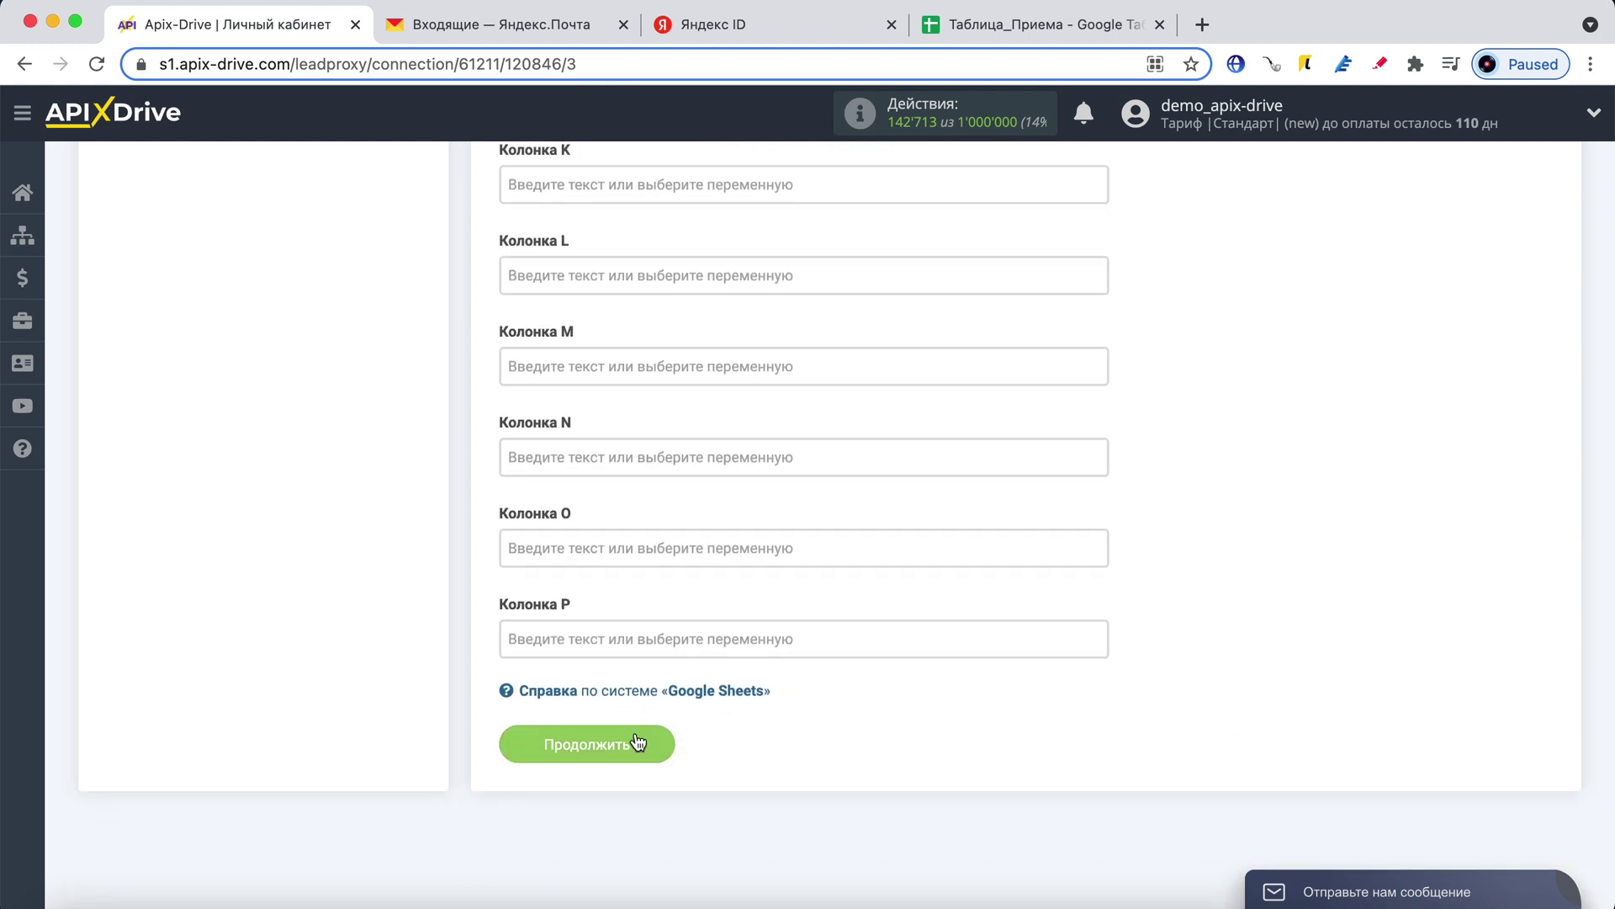
left_click(638, 743)
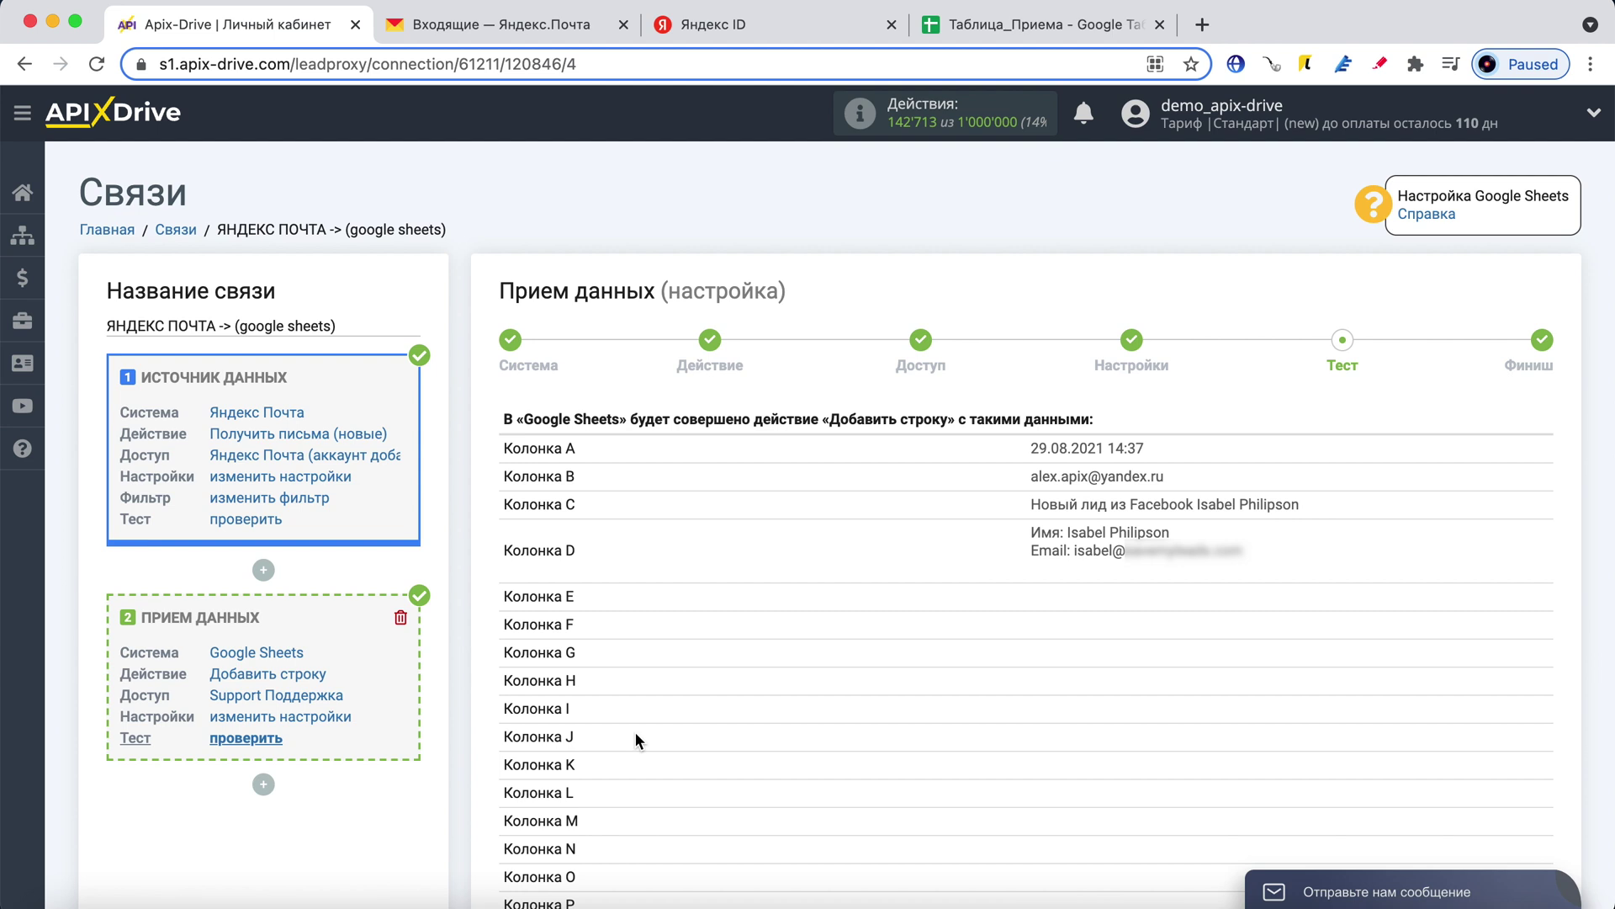
Send the sample email as a test row to Google Sheets.
scroll(634, 736, "down", 5)
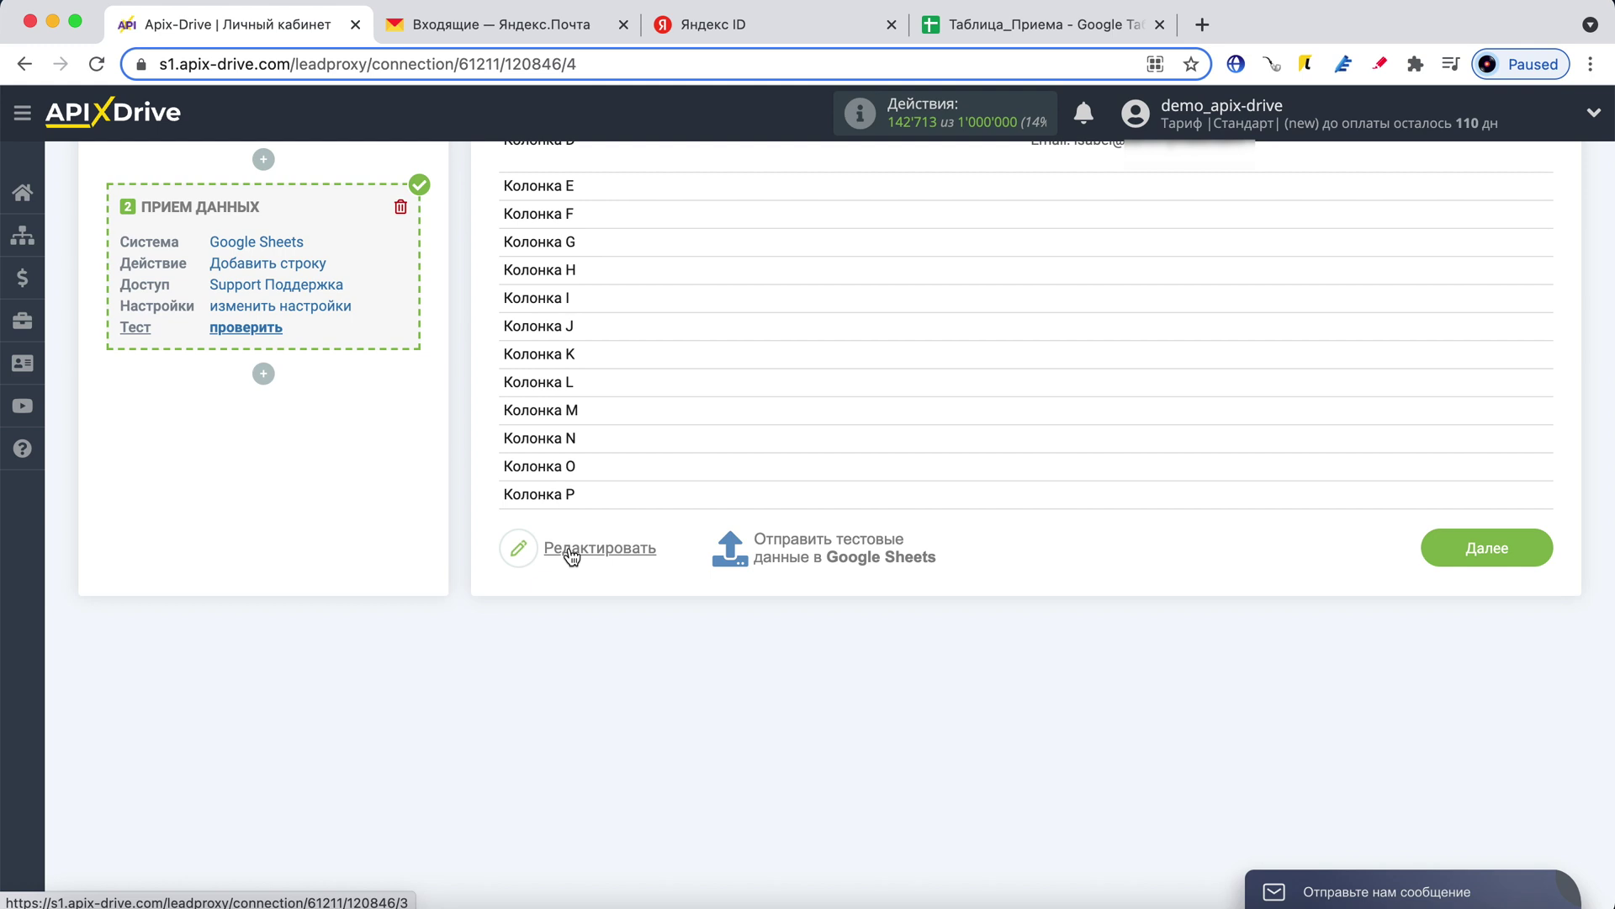
left_click(791, 540)
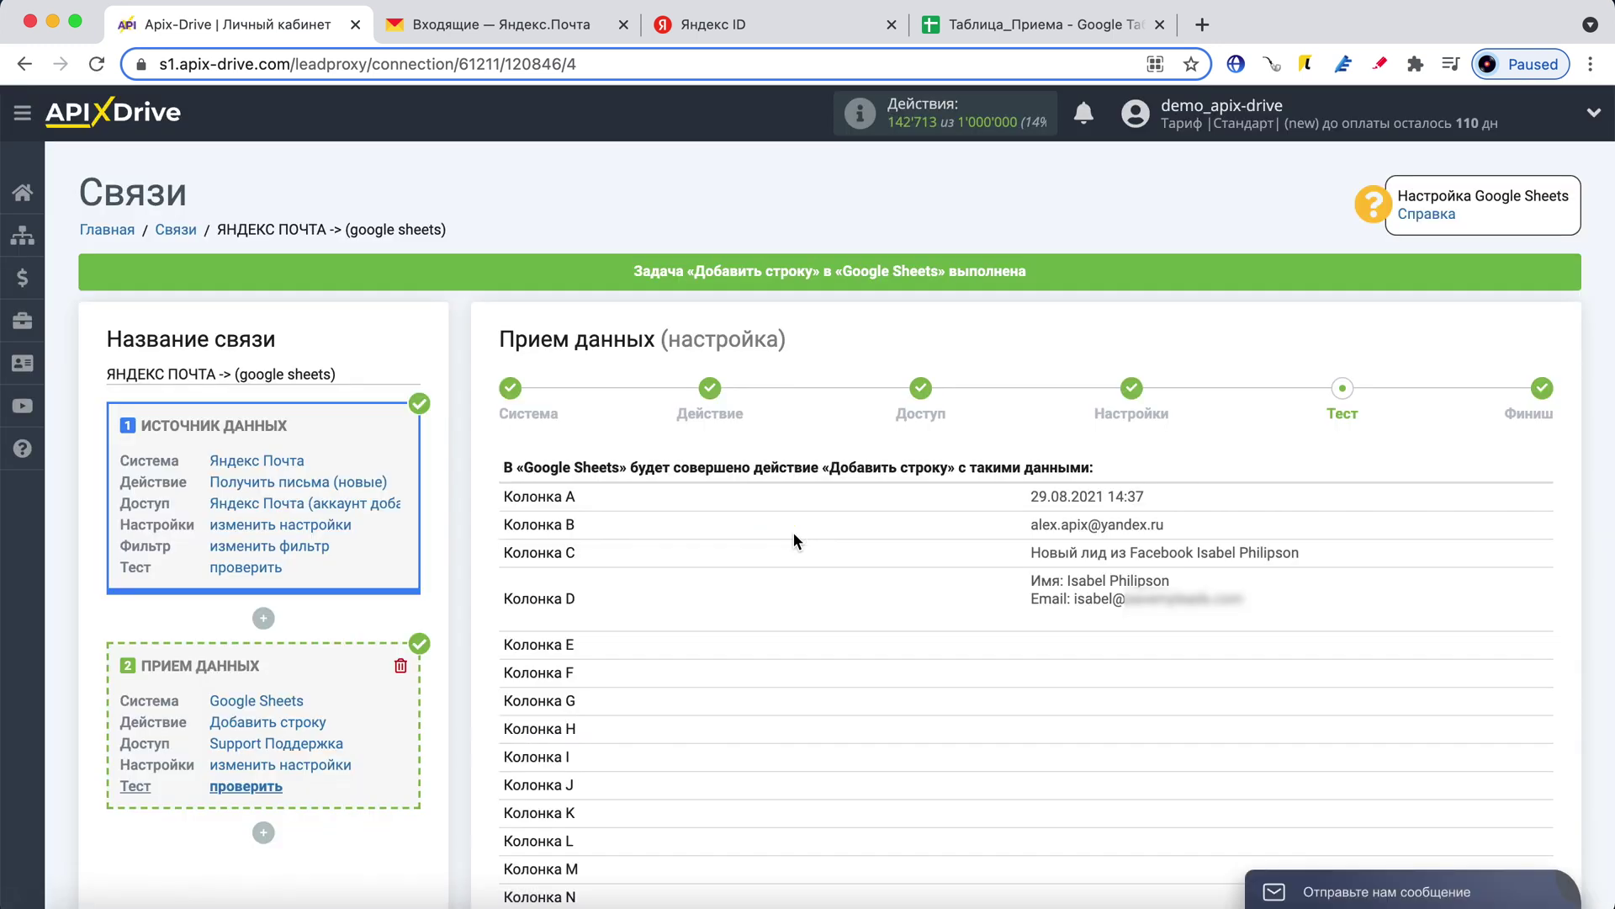
left_click(1023, 33)
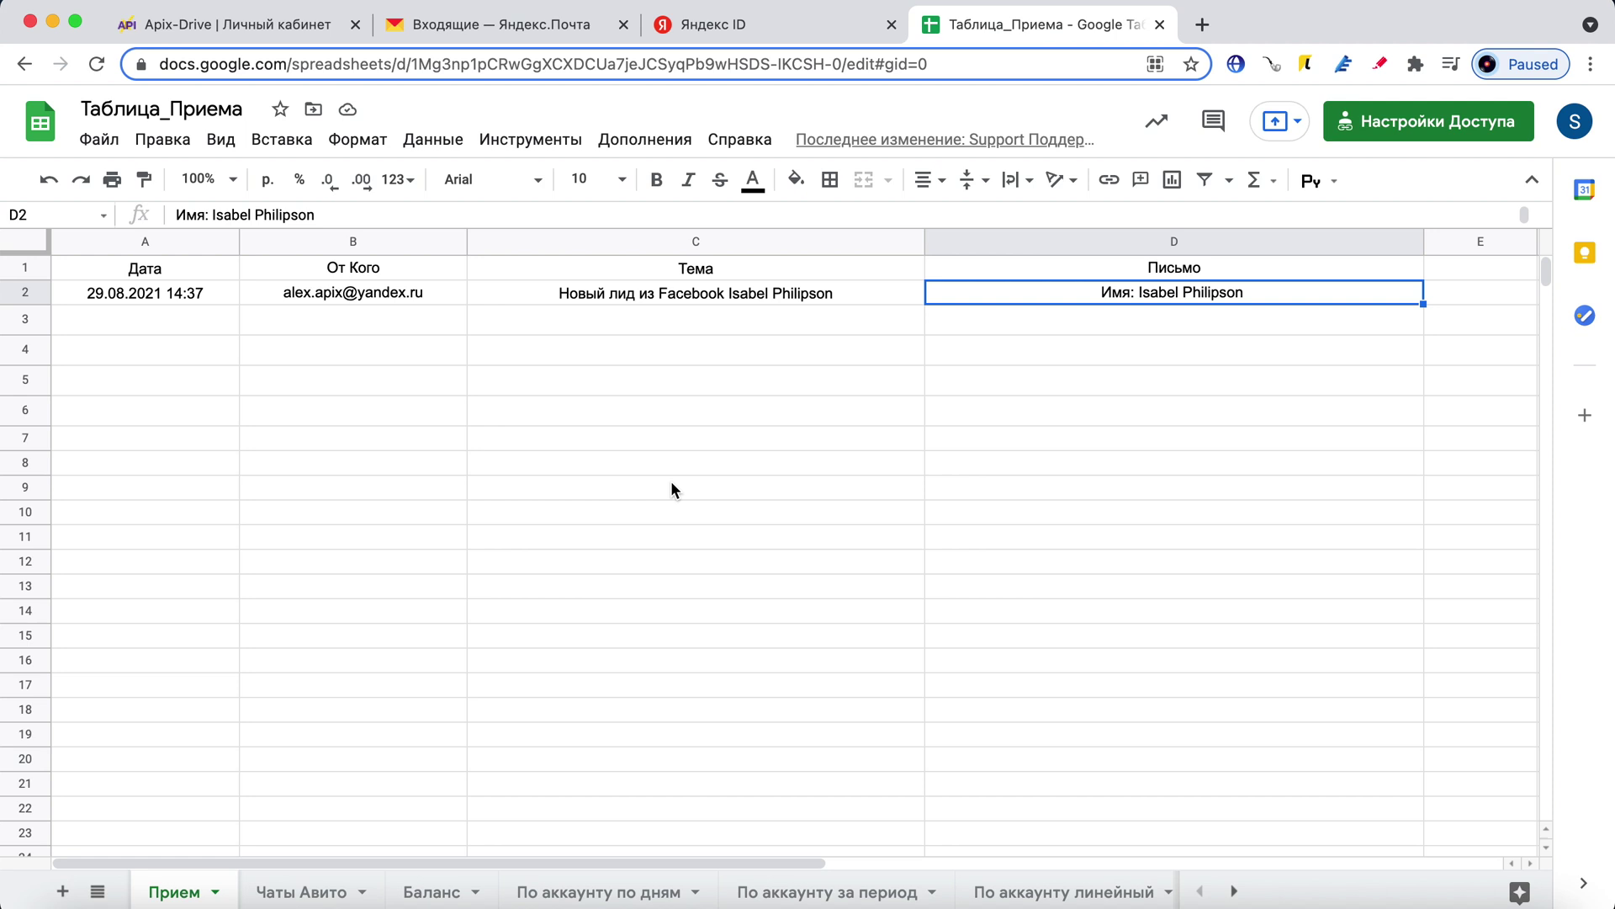
left_click(266, 25)
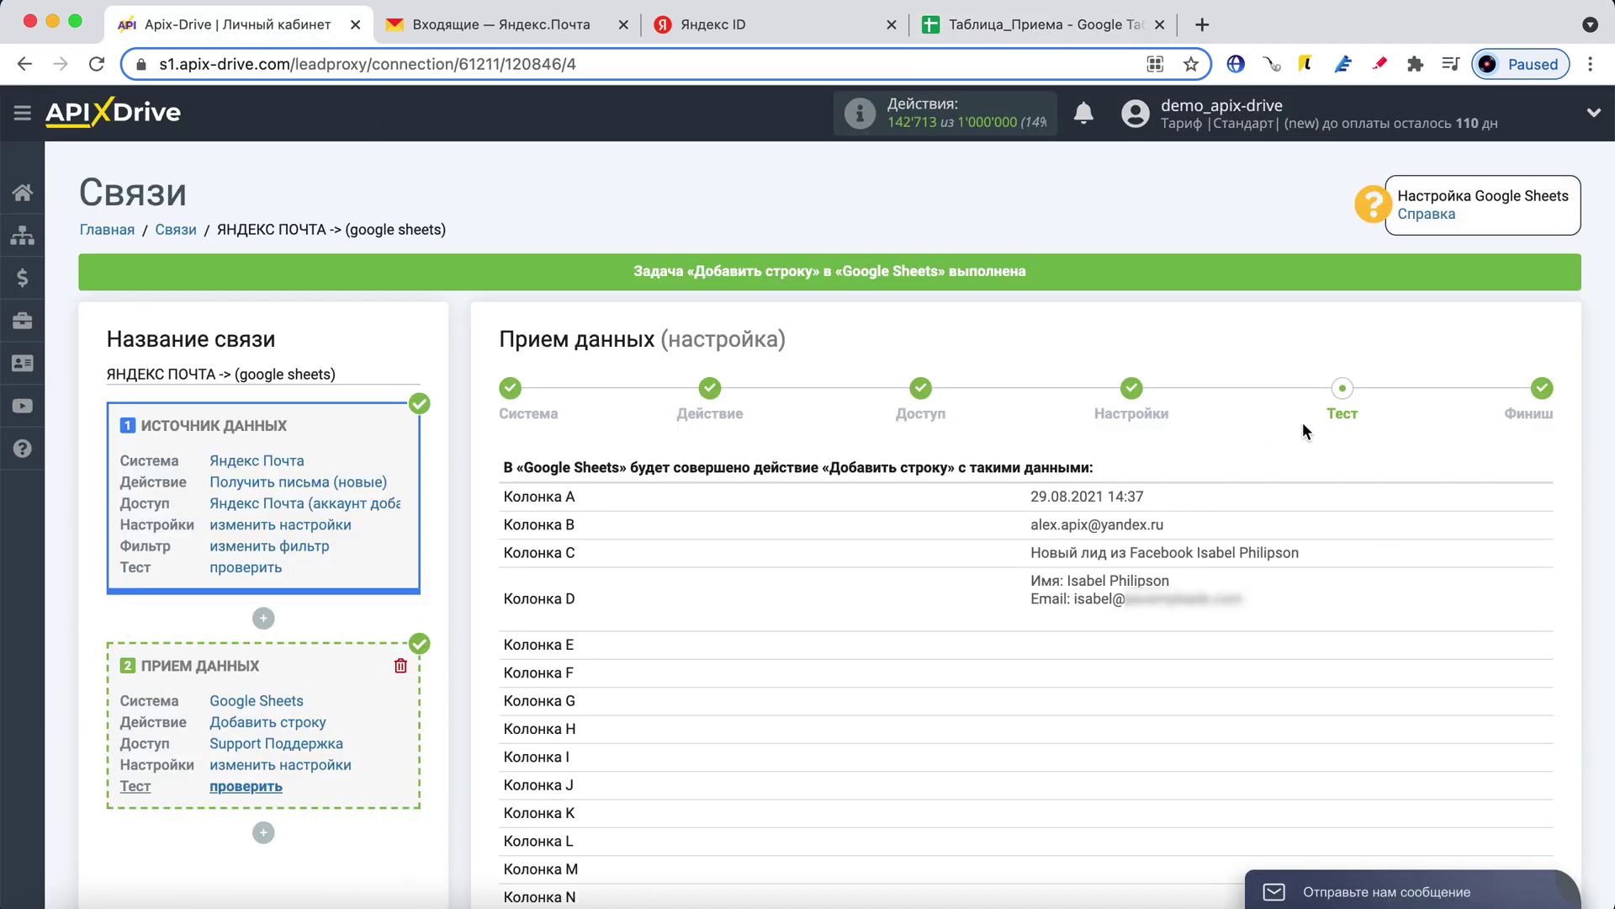
Proceed to the Финиш step and enable automatic updating for the Yandex Mail to Google Sheets connection.
scroll(1333, 431, "down", 1)
scroll(1333, 431, "down", 4)
left_click(1521, 619)
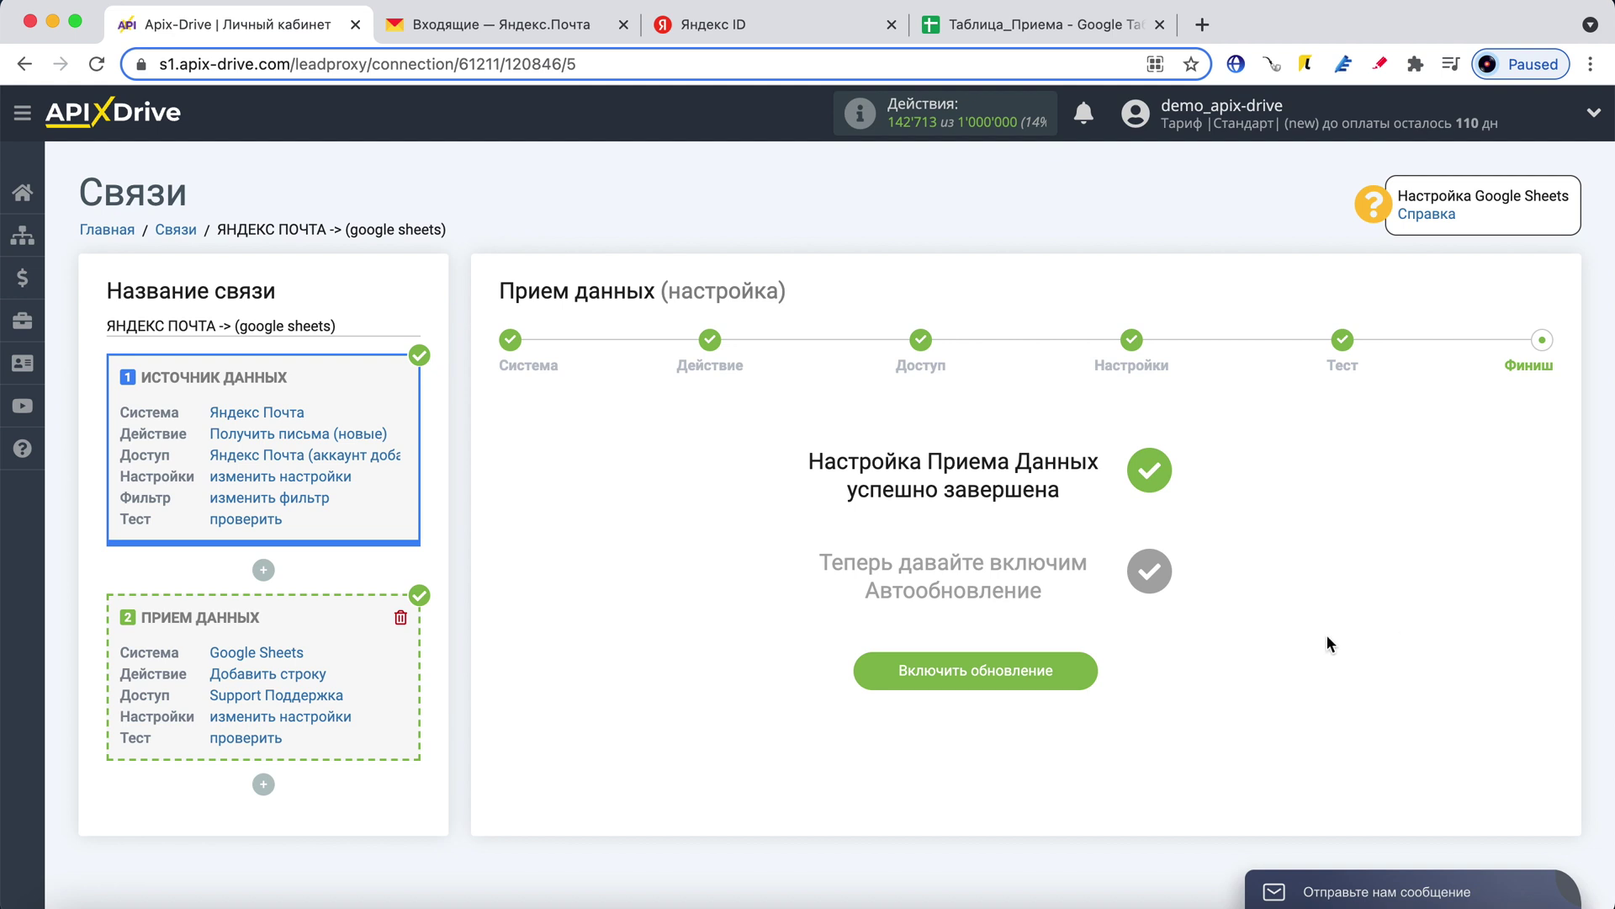
left_click(1076, 676)
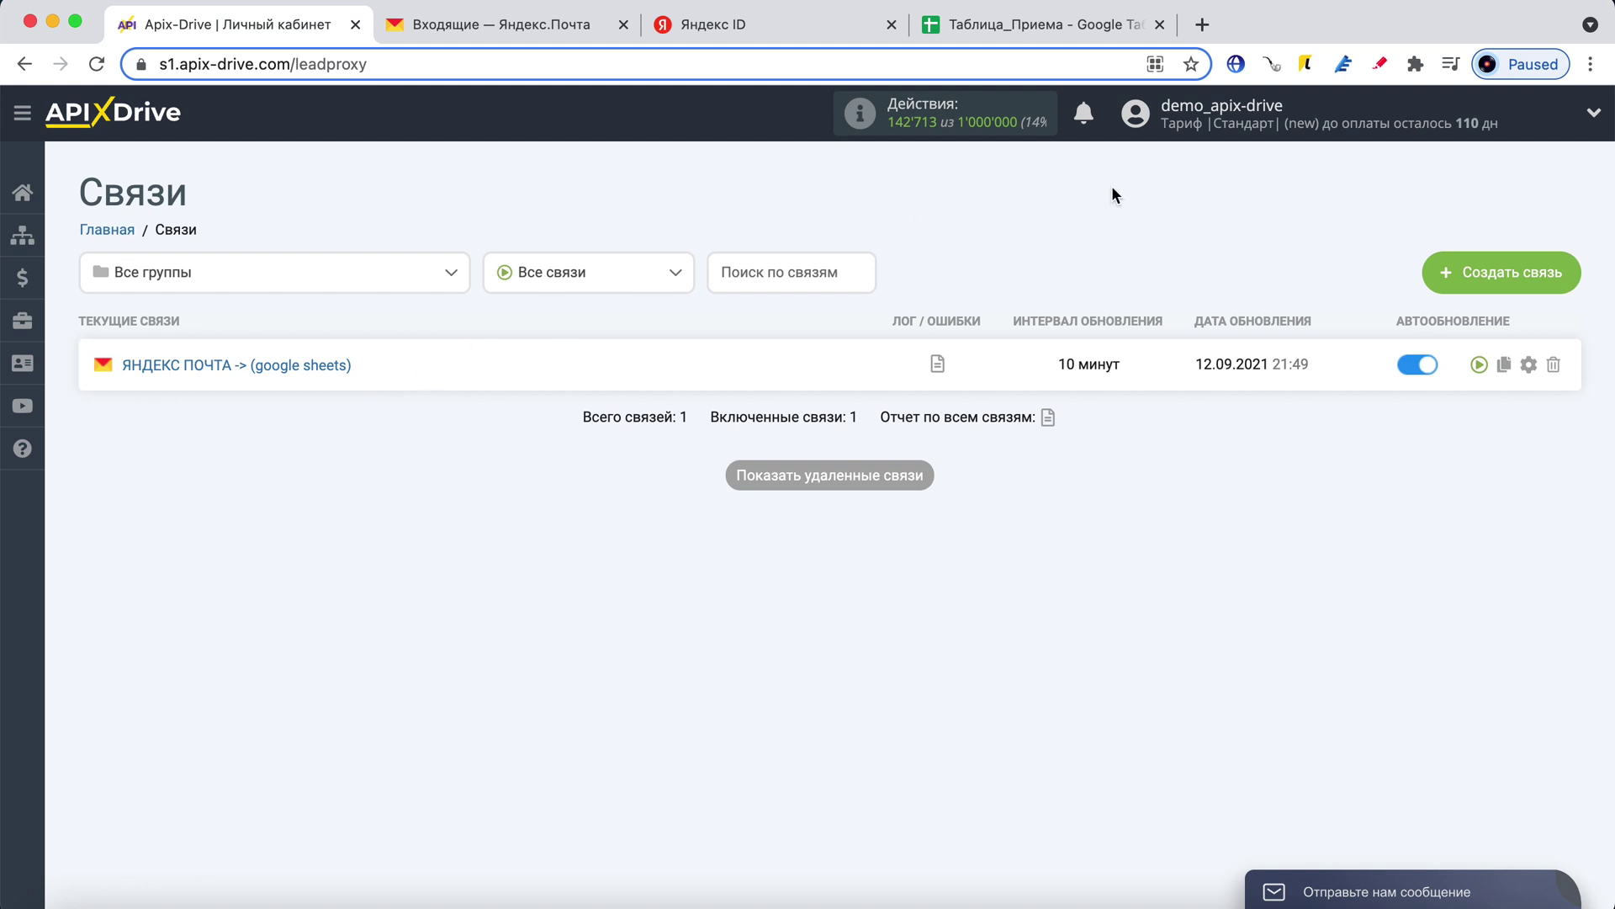
Rename the connection to 'ЯНДЕКС ПОЧТА -> (google sheets) Новые письма' with a 5 минут update interval.
left_click(1529, 364)
left_click(890, 345)
type("Новы")
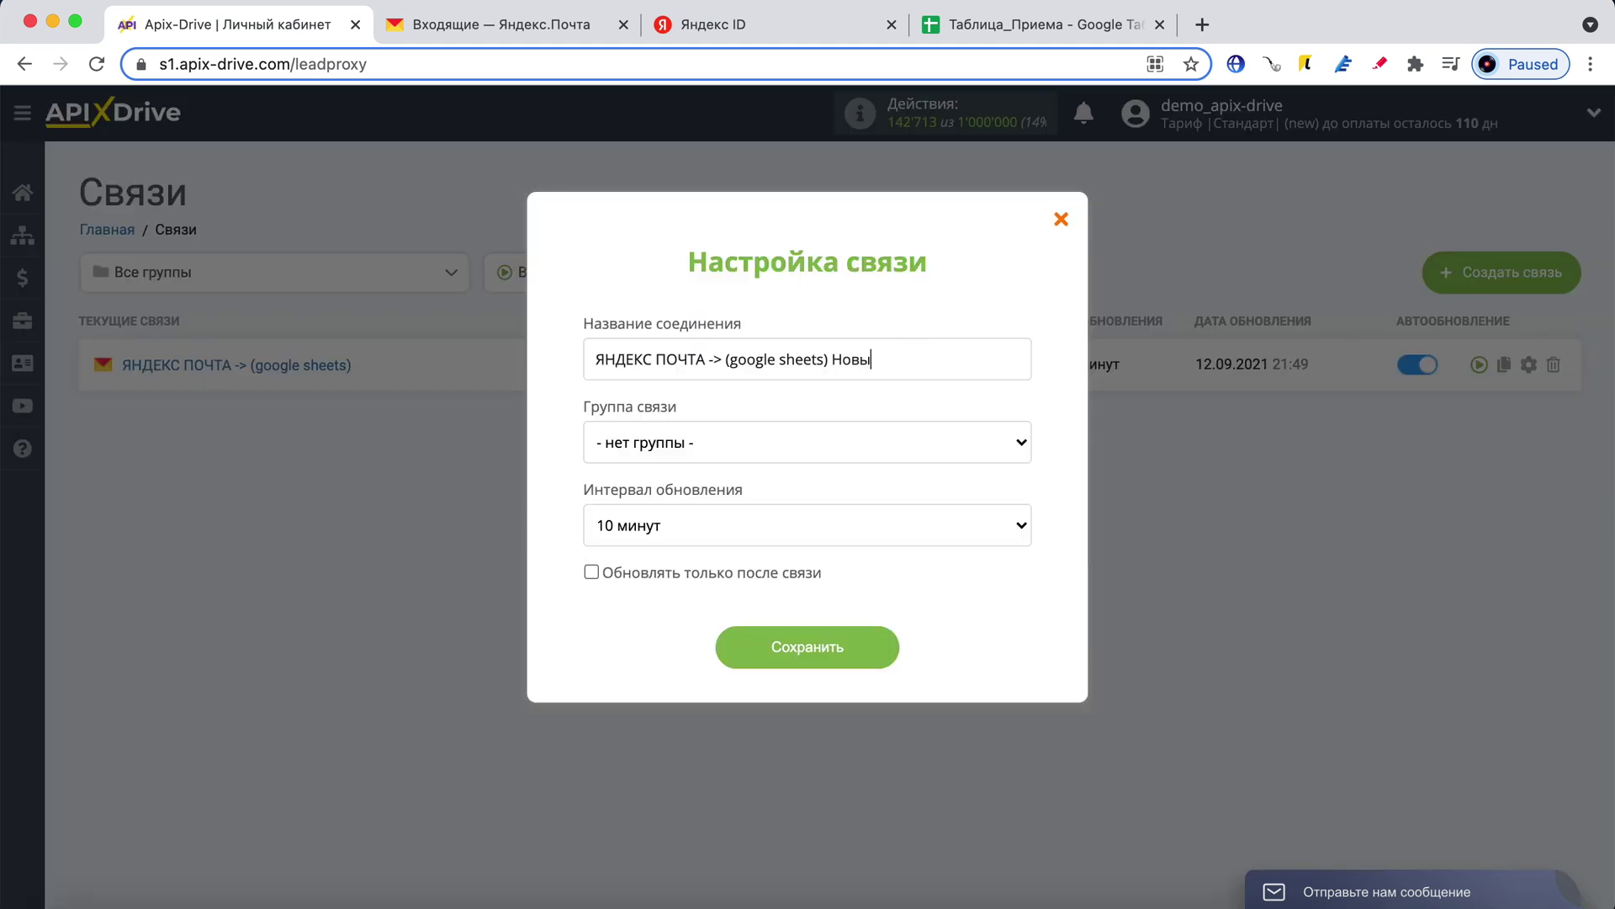
type("е письма")
left_click(747, 539)
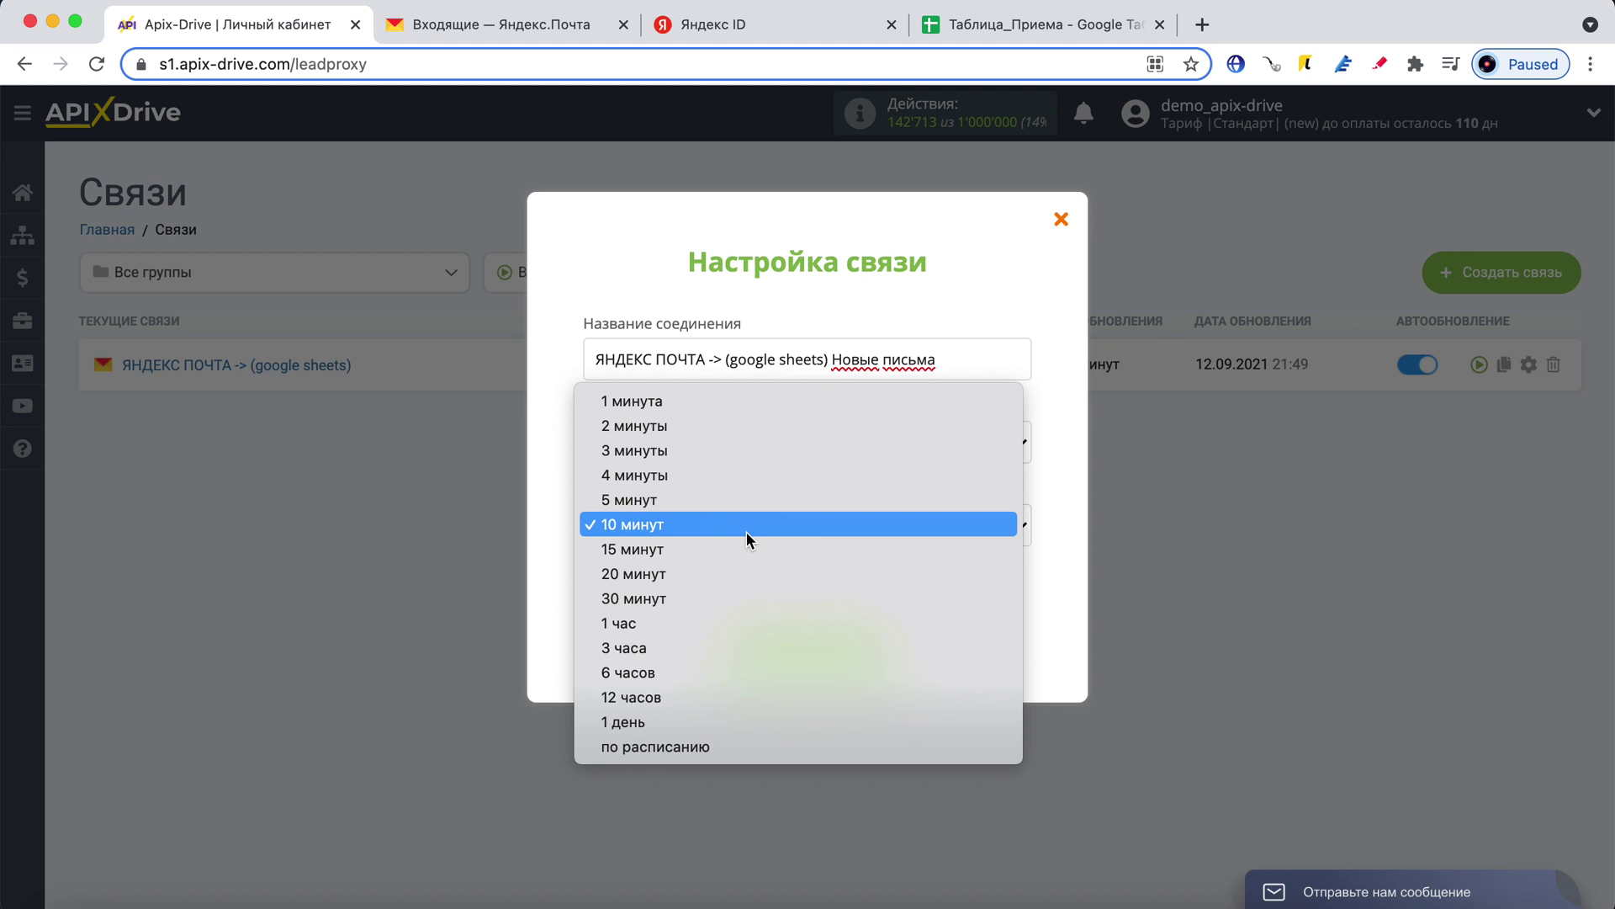
left_click(711, 499)
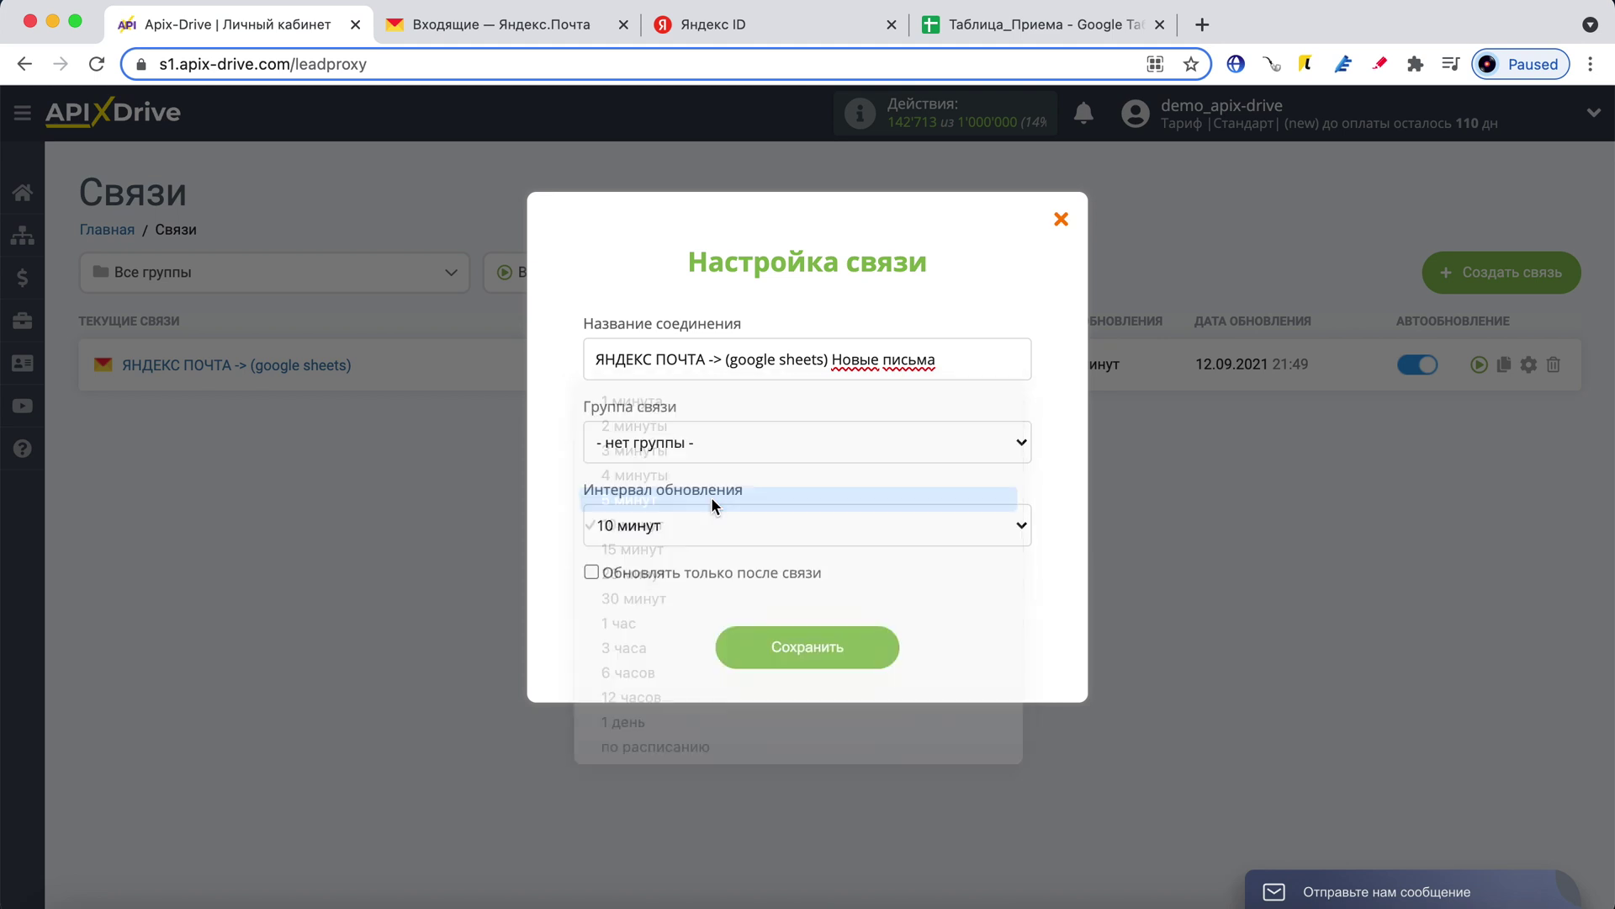
left_click(854, 647)
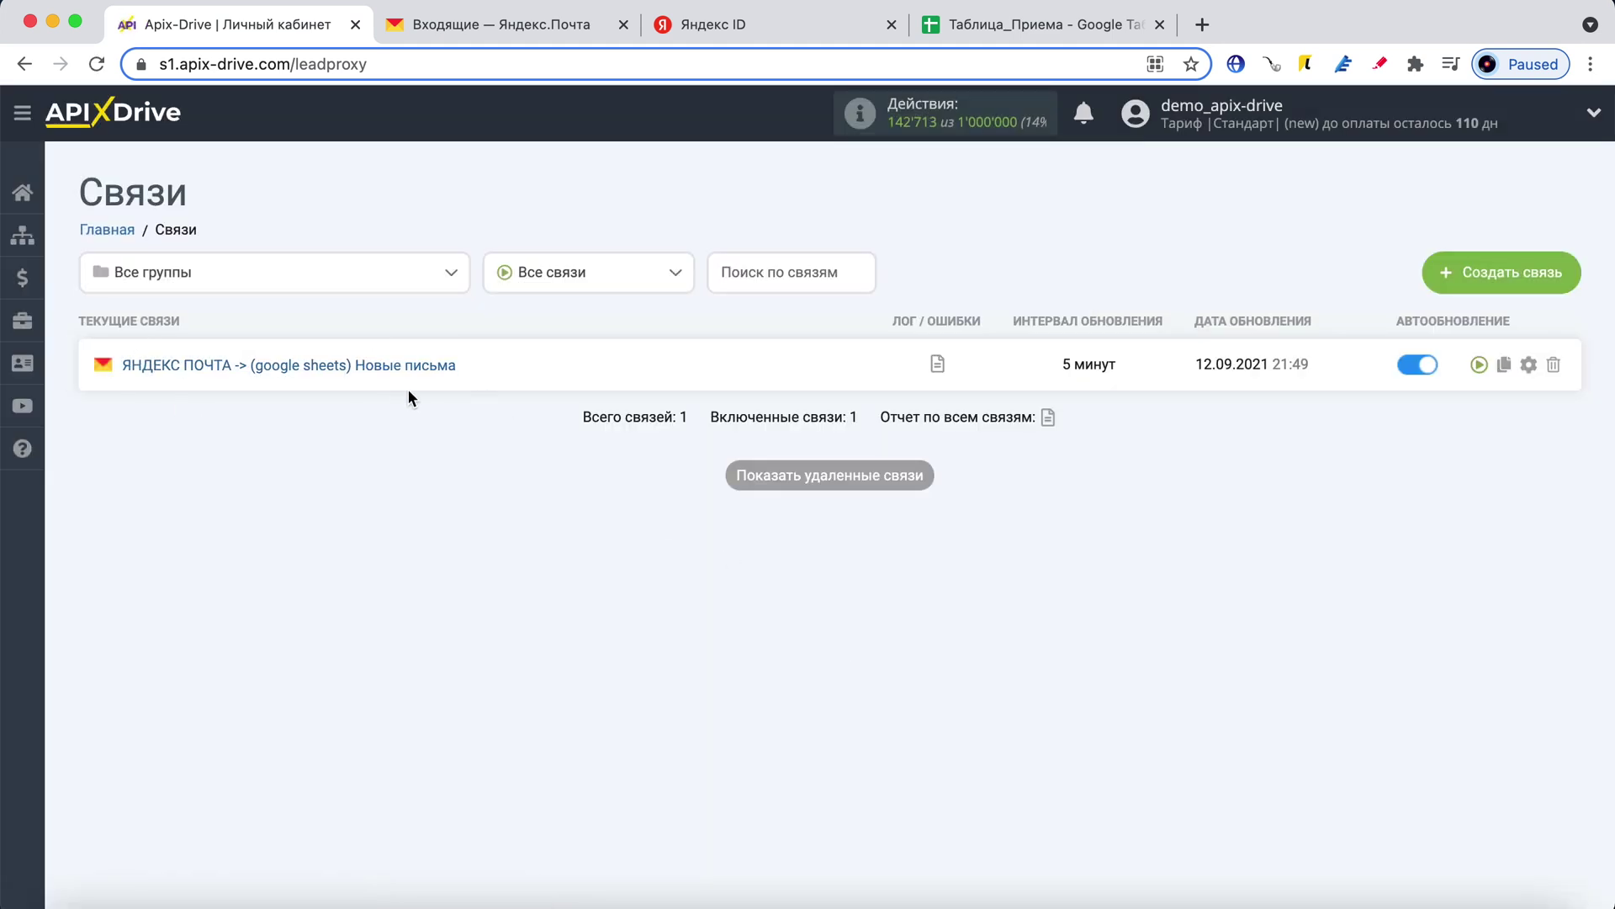